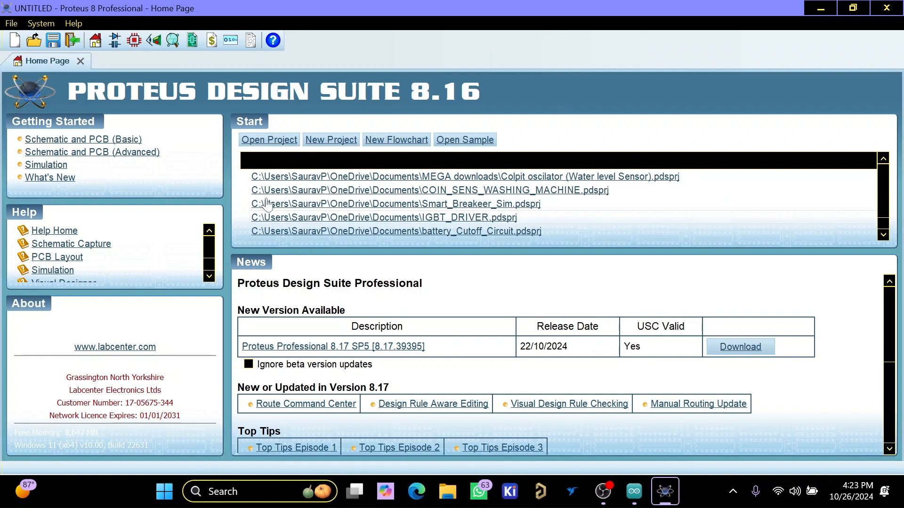
- Open a schematic, find ARDUINO UNO R3 with the keyword "arduino", and place the board left of the sheet's centre
click(115, 42)
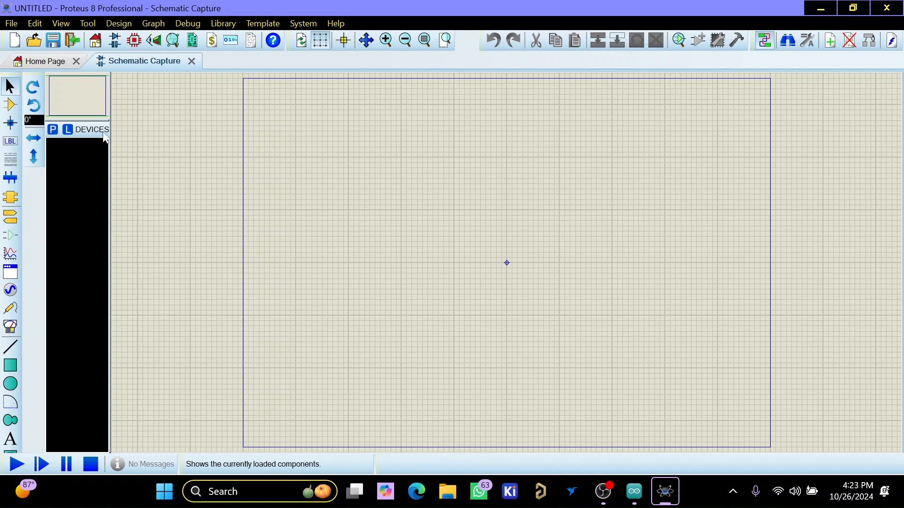
click(52, 130)
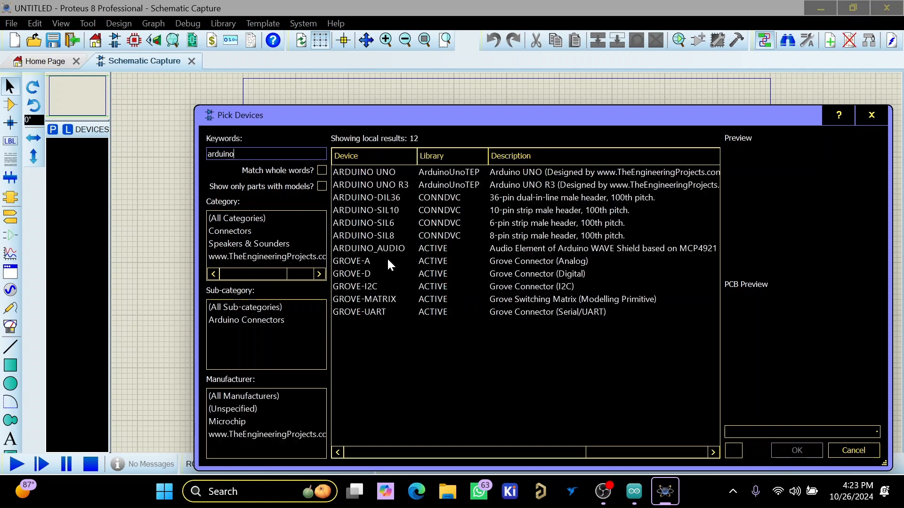
click(495, 185)
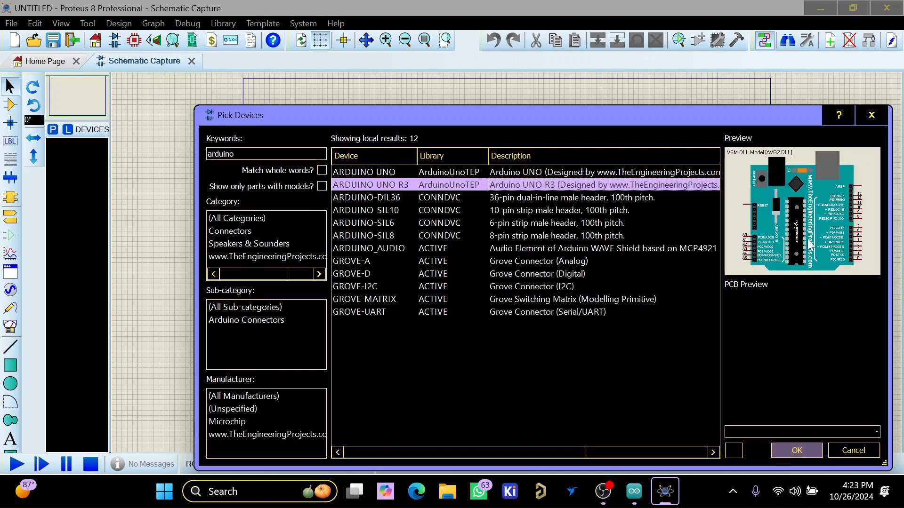
click(801, 451)
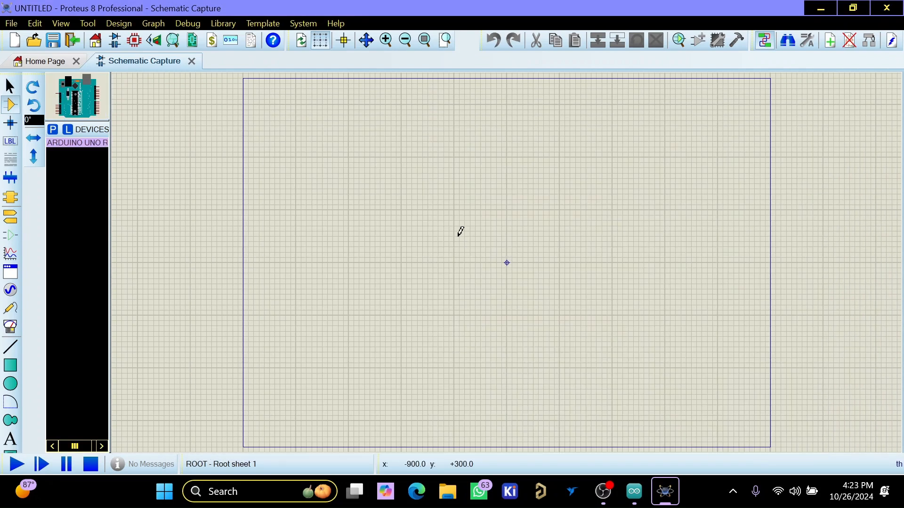
click(357, 238)
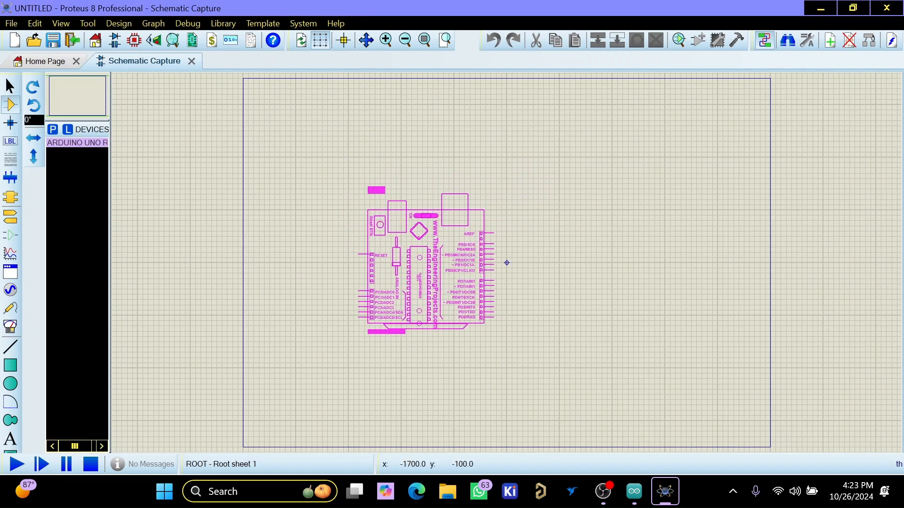
click(358, 260)
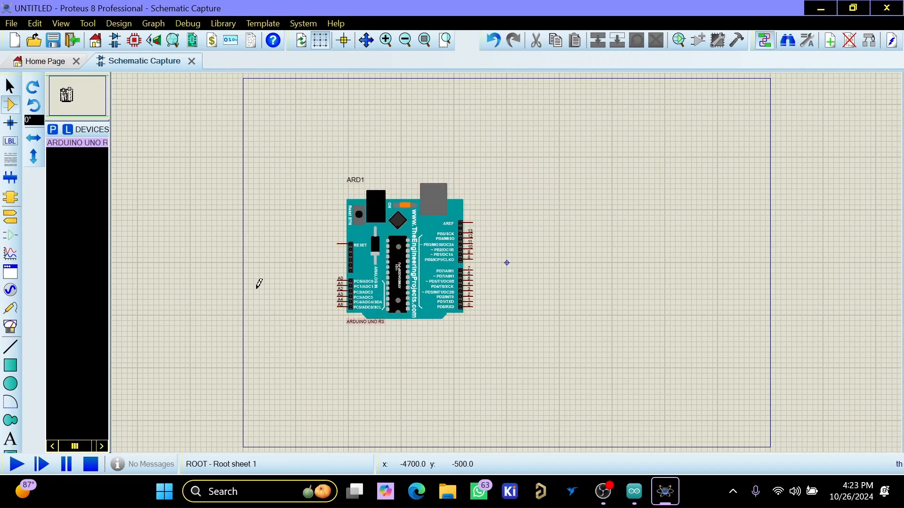
- Pick the TM1637 LED driver from the device library and place it to the lower right of the Arduino
text(ptm16)
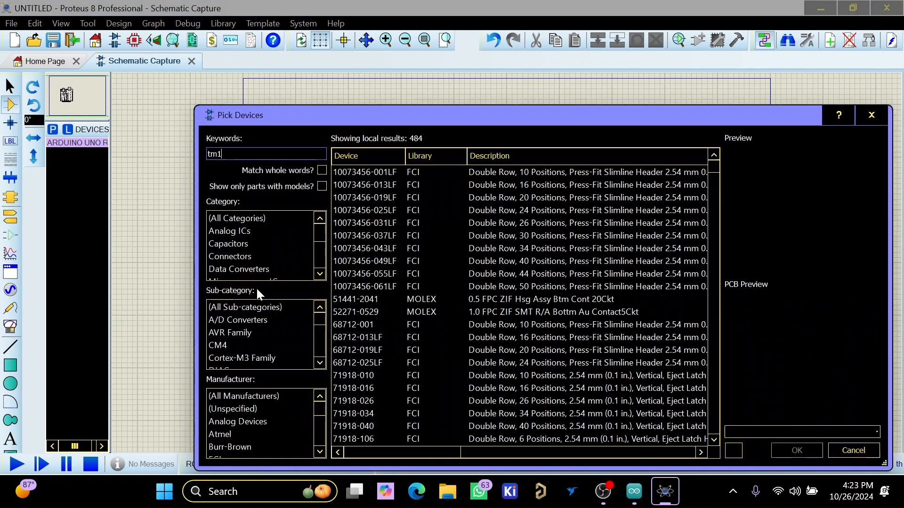
text(37)
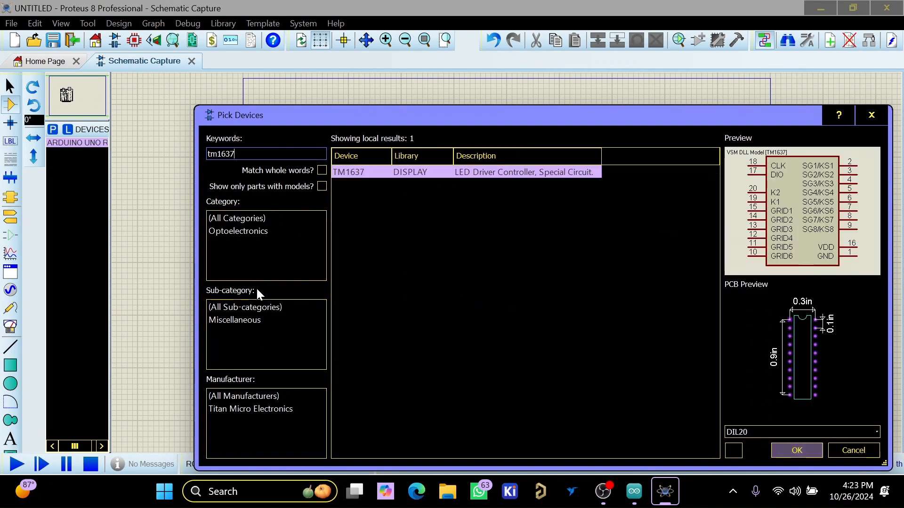
click(784, 453)
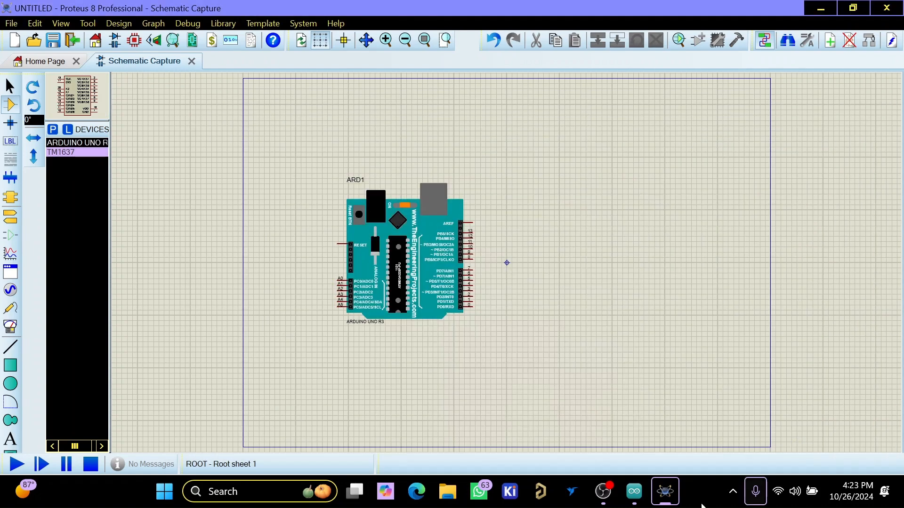
click(589, 322)
click(556, 308)
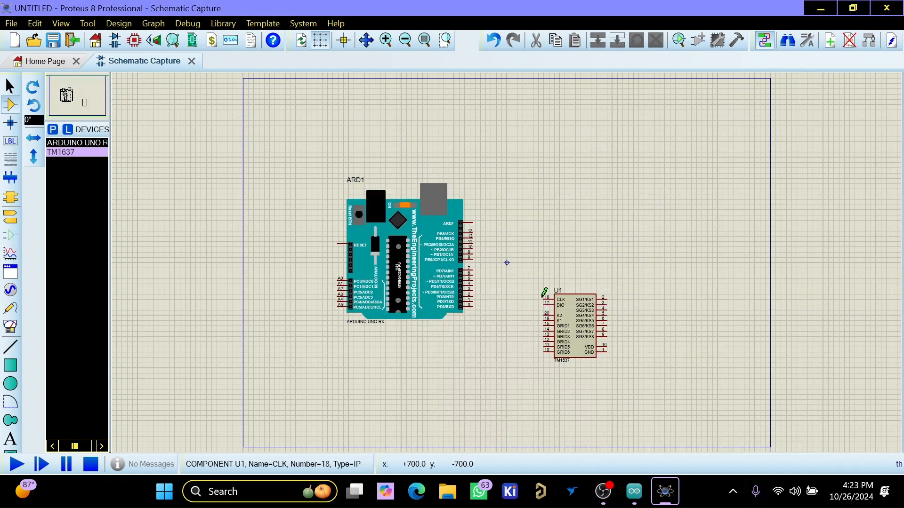
- Pick the generic RES resistor, rotate it to -90°, and place two side by side between the Arduino and the TM1637
text(pre)
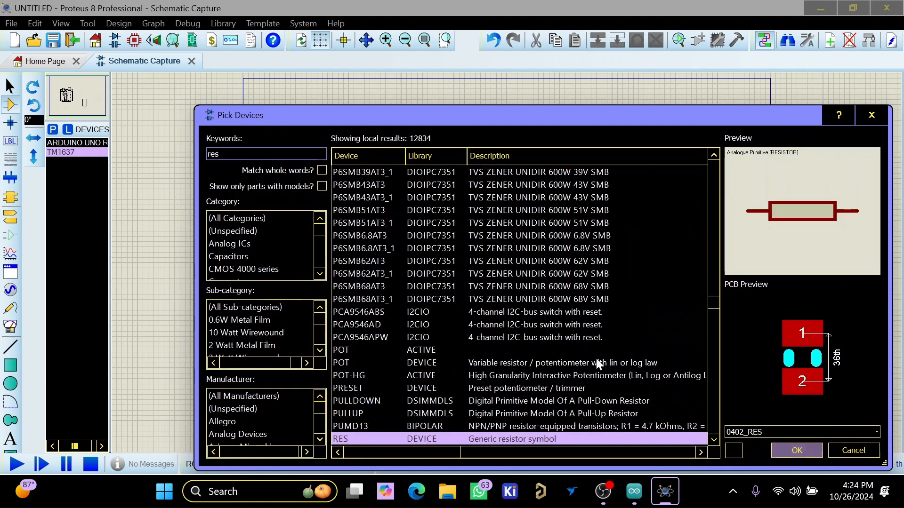
click(796, 451)
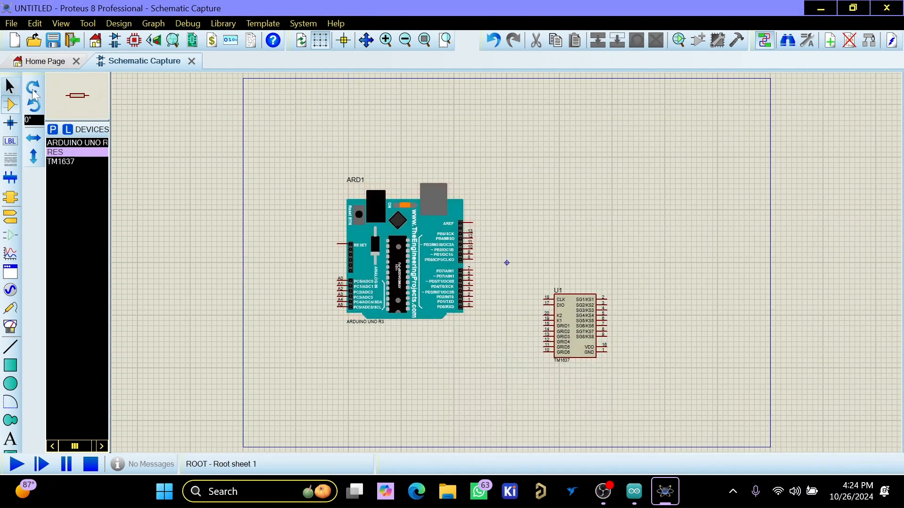
key(KP_Subtract)
scroll(497, 295, up, 2)
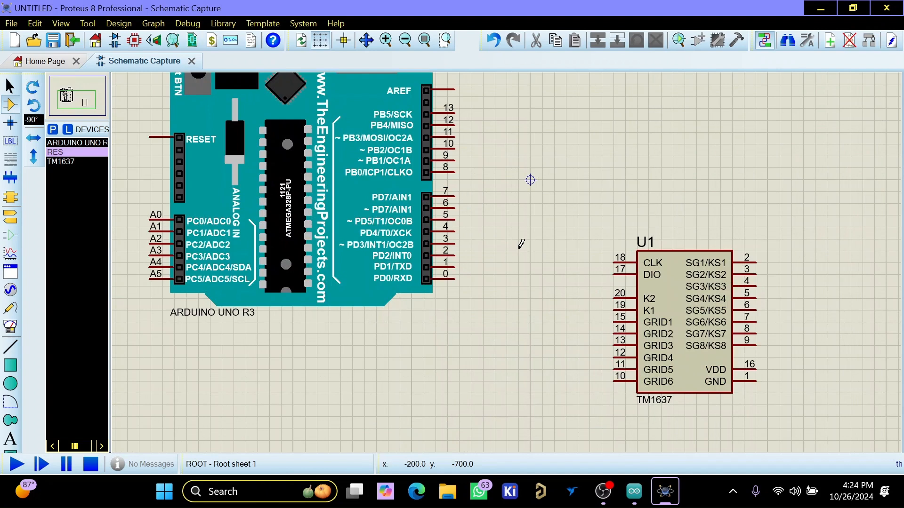
click(532, 202)
click(533, 203)
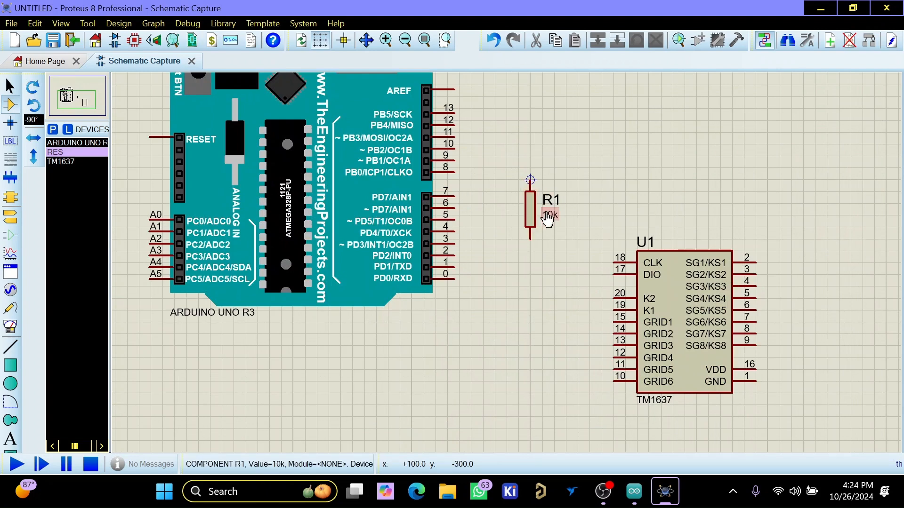
click(576, 205)
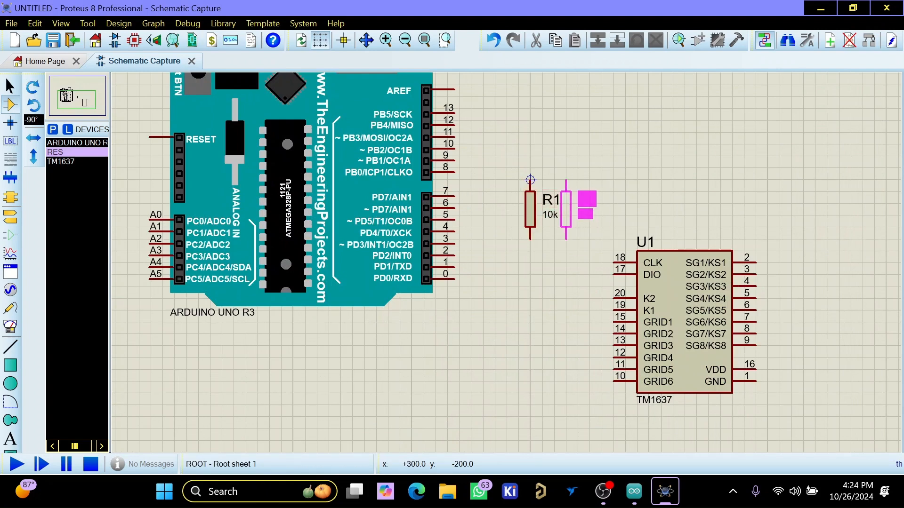
click(567, 209)
- Pick the CAP capacitor and place two side by side below the resistors
text(pca)
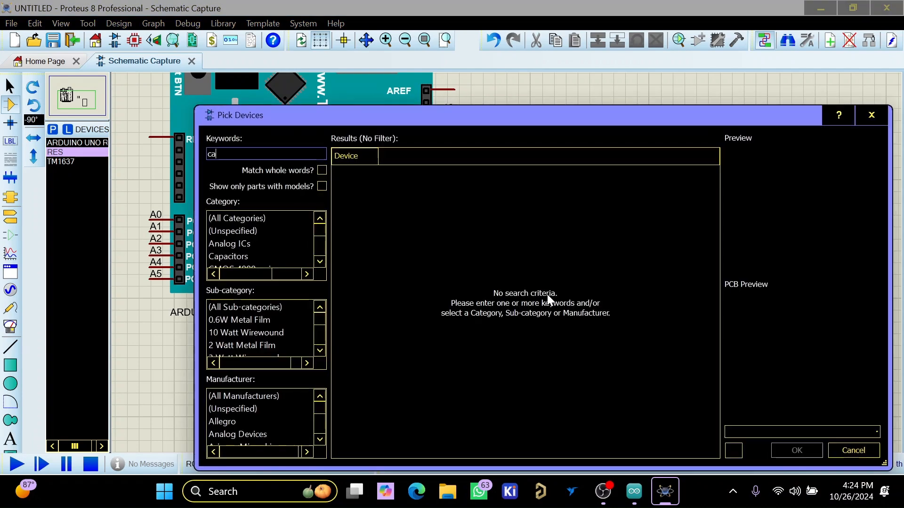
key(Return)
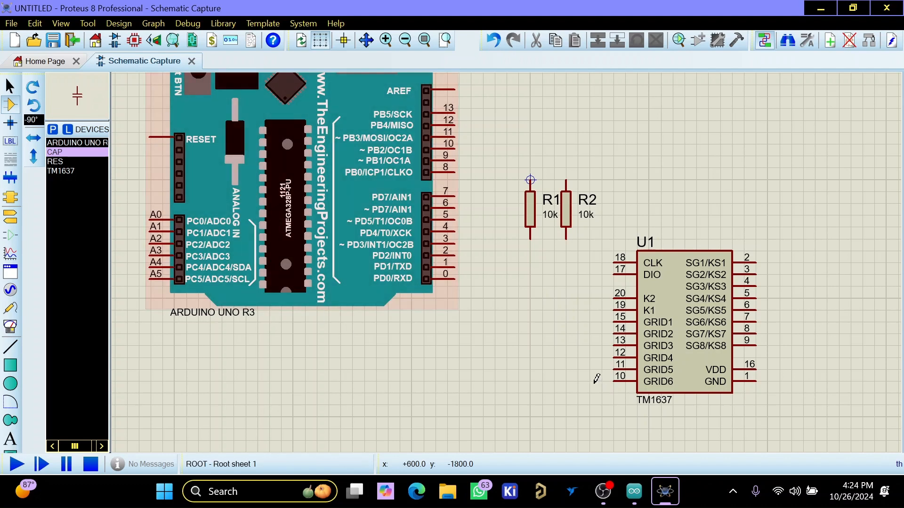
click(532, 335)
click(518, 323)
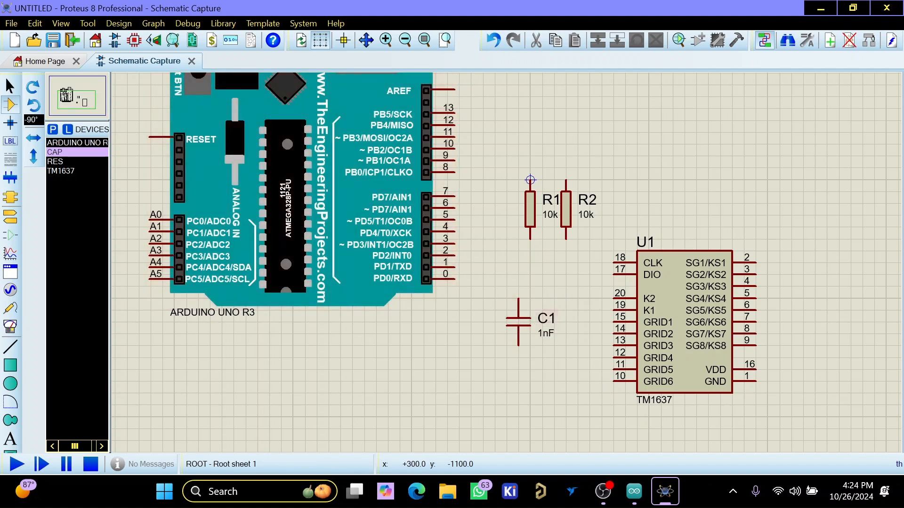
click(575, 312)
click(566, 323)
- Move the TM1637 further right, away from the resistors and capacitors
drag(688, 327, 784, 326)
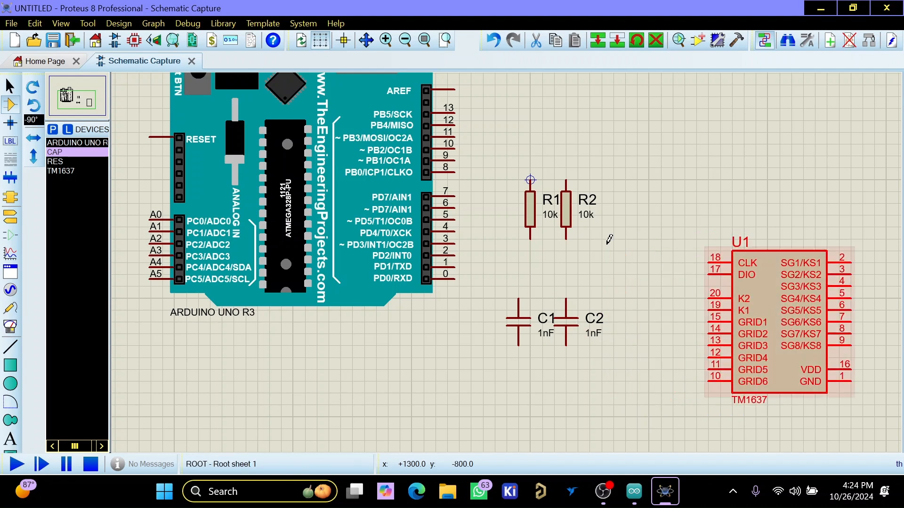
click(611, 287)
- Wire Arduino pin 3 to the lower end of R1 and pin 2 to the lower end of R2
scroll(459, 286, up, 1)
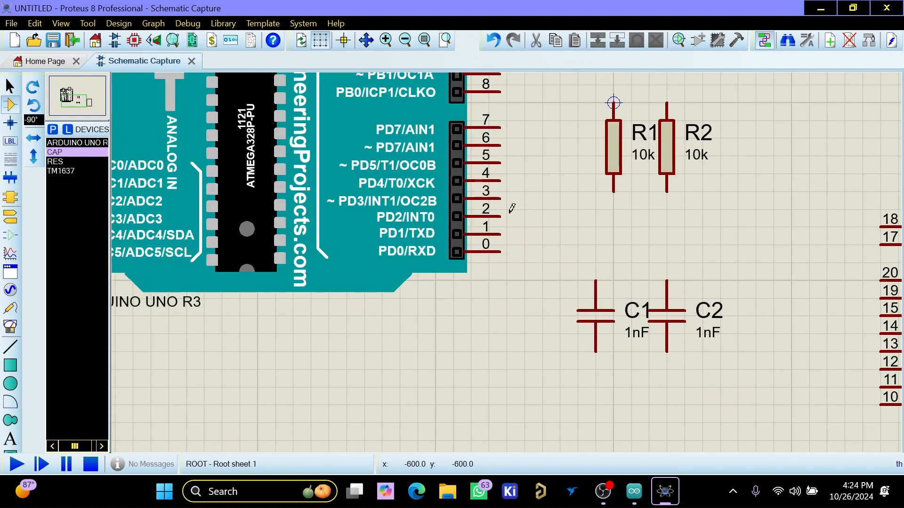
click(500, 199)
click(613, 192)
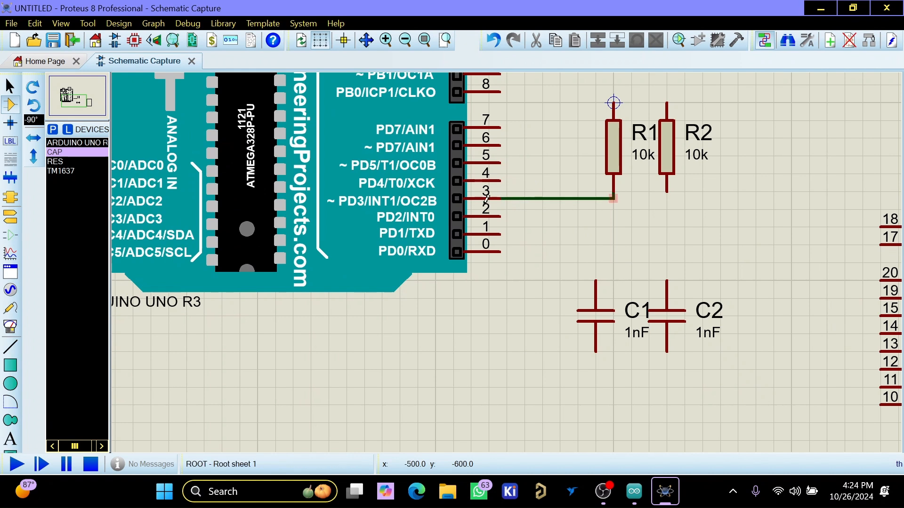
click(501, 214)
click(667, 192)
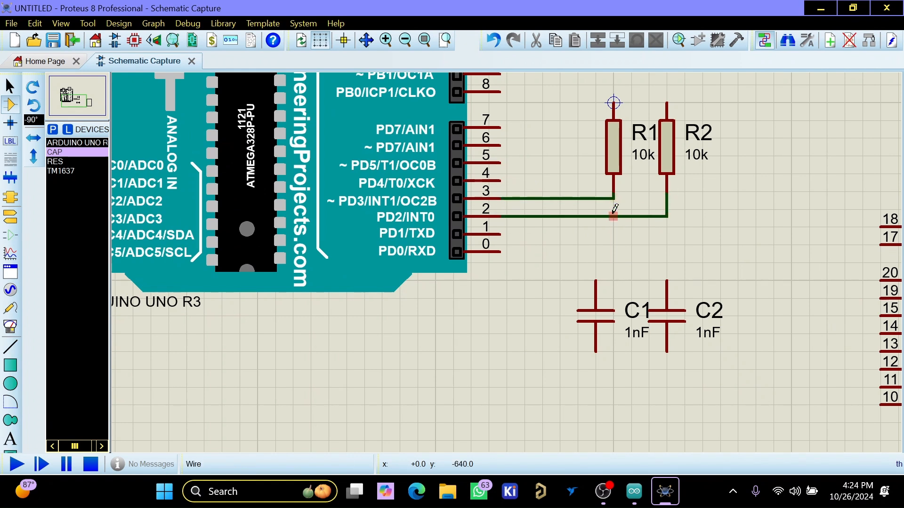
- Wire the upper end of C1 to the pin 3 line and the upper end of C2 to the pin 2 line
click(596, 281)
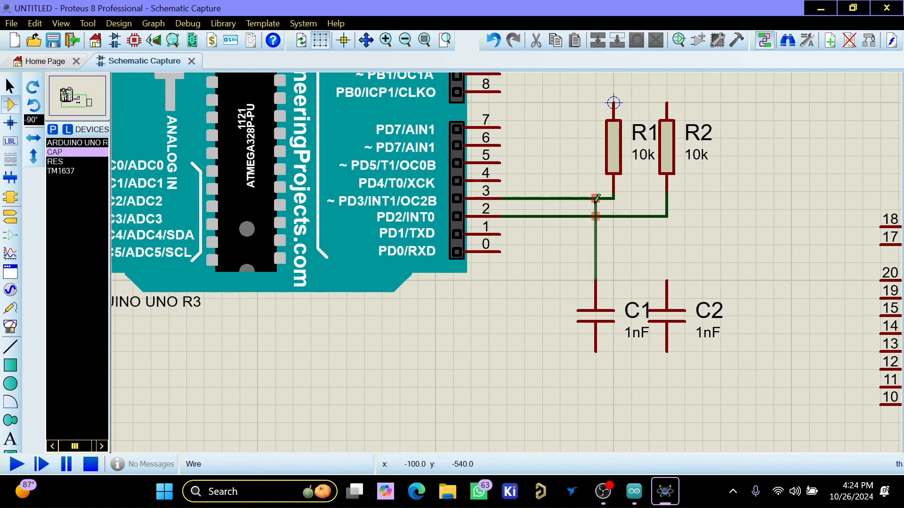
click(596, 199)
click(666, 281)
click(666, 216)
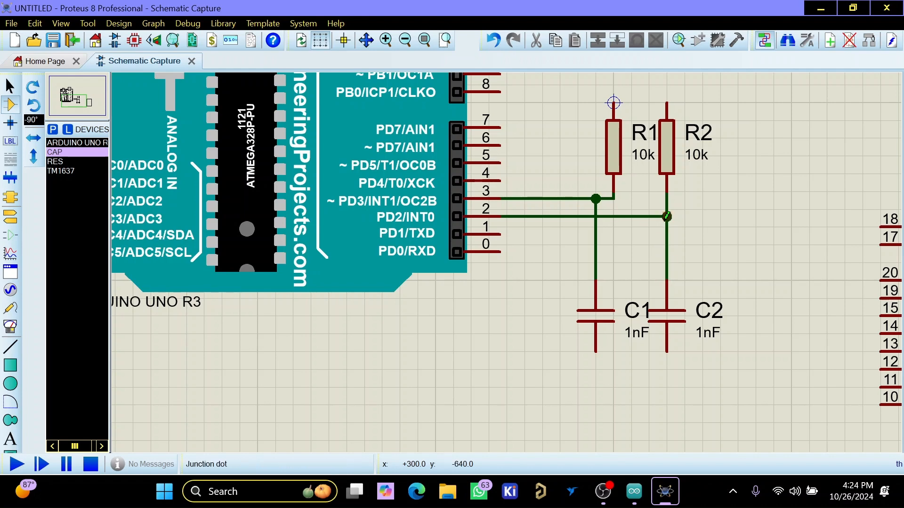
- Wire the TM1637's CLK pin to the Arduino pin 2 net and its DIO pin to the pin 3 net
scroll(604, 285, down, 1)
scroll(747, 246, up, 1)
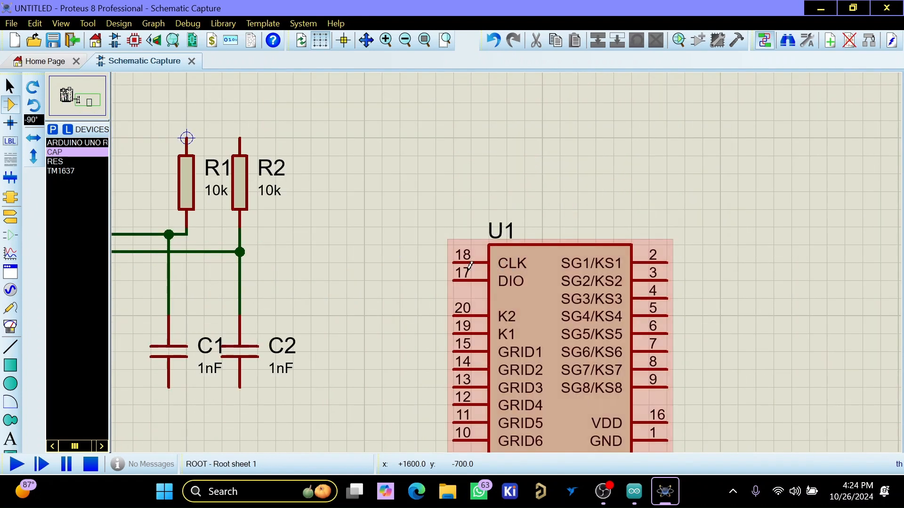
click(457, 260)
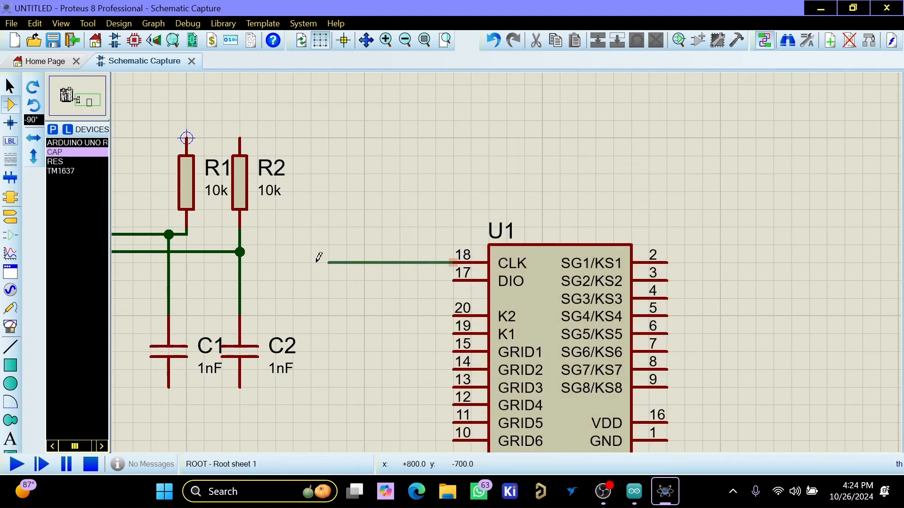
click(246, 258)
click(453, 281)
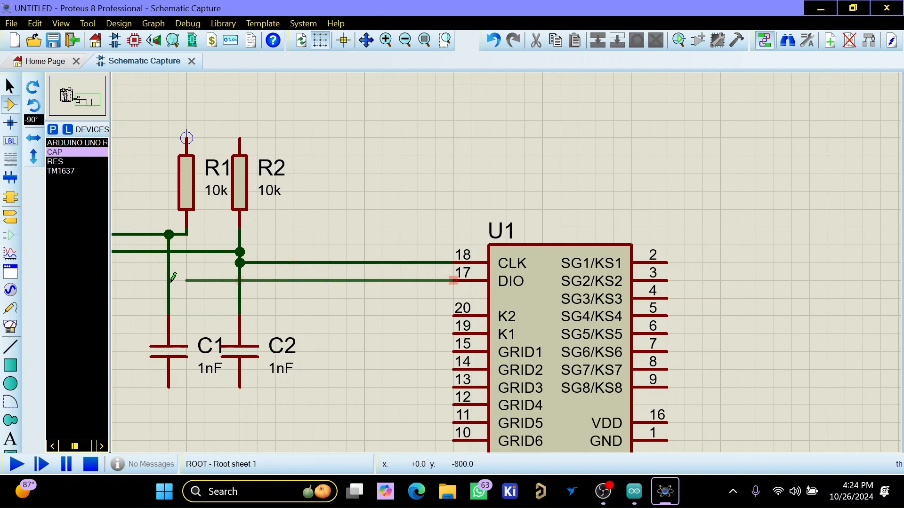
click(133, 234)
- Place a POWER terminal above the two resistors and a GROUND terminal below the two capacitors
scroll(426, 245, down, 1)
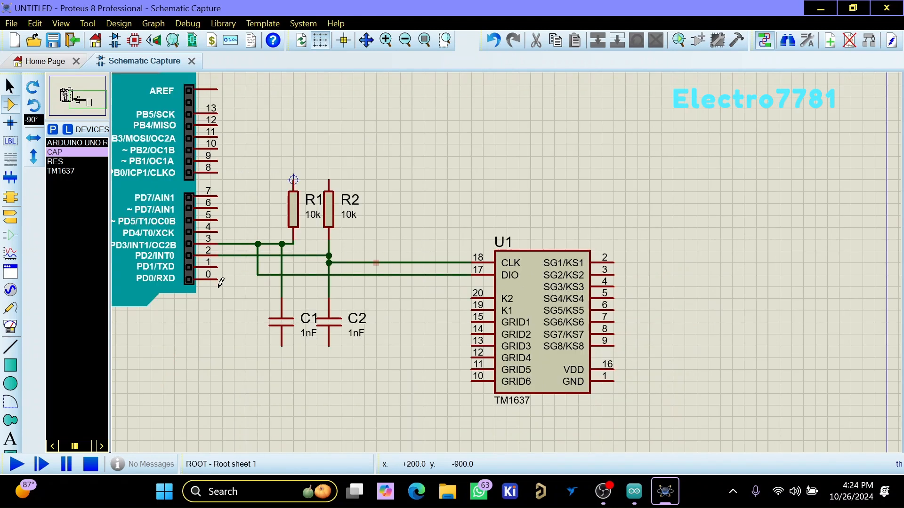
click(16, 218)
click(60, 181)
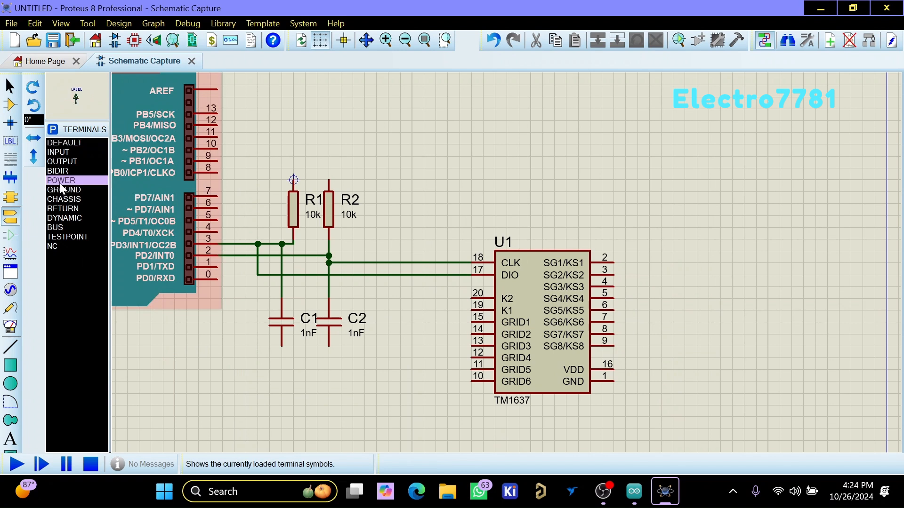
click(305, 155)
click(64, 190)
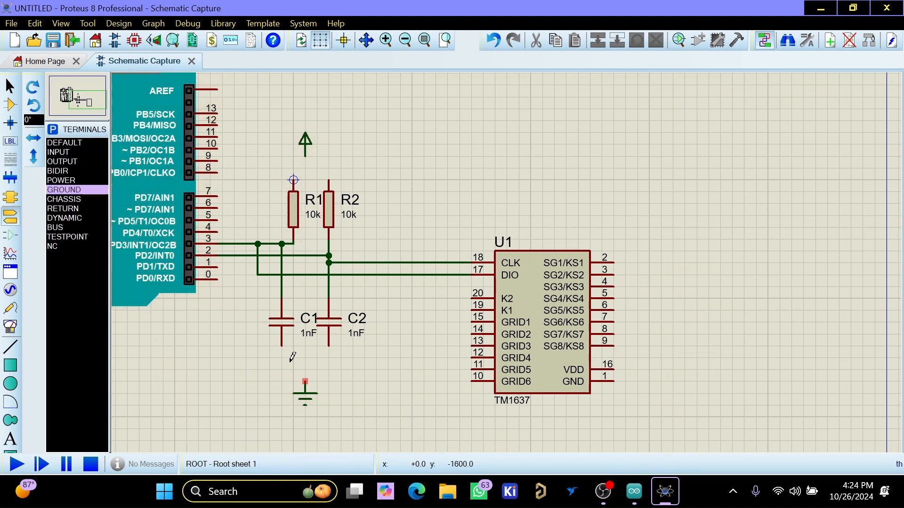
- Wire the lower ends of C1 and C2 together and connect them to the ground terminal
click(282, 347)
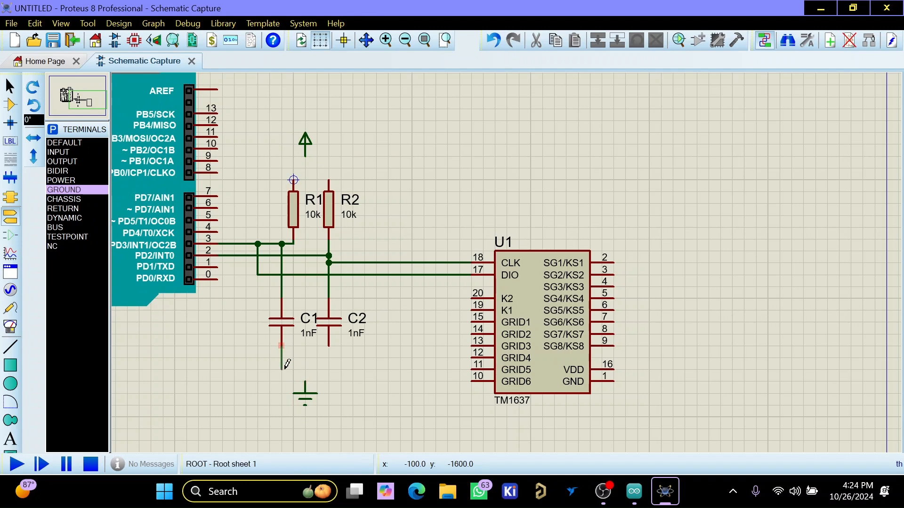
click(328, 346)
click(305, 381)
click(305, 370)
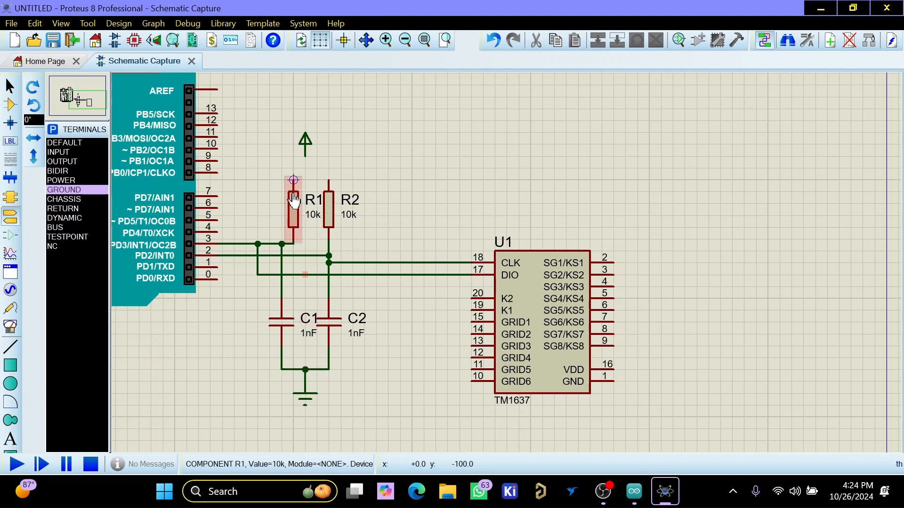
- Wire the upper ends of R1 and R2 together and connect them to the power terminal
click(328, 180)
click(305, 168)
click(305, 156)
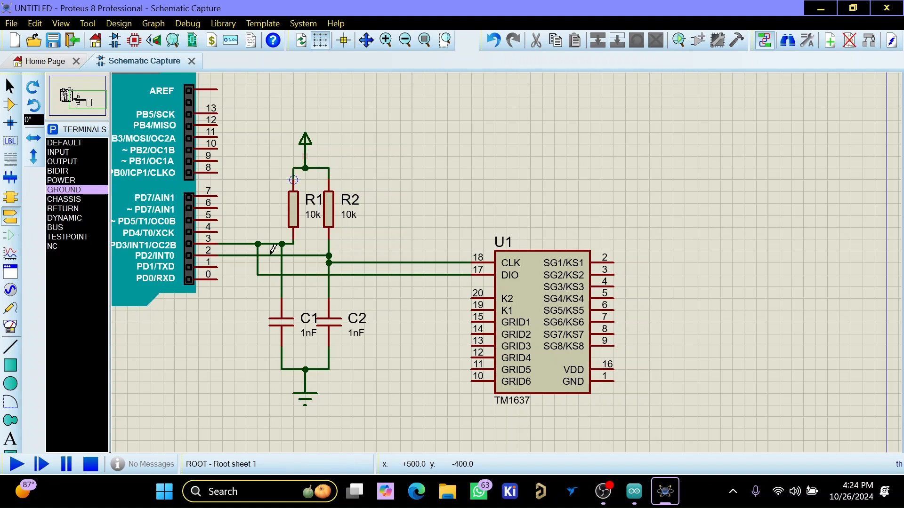
- Place a POWER terminal rotated -90° beside the TM1637's VDD pin and a GROUND terminal rotated 90° beside its GND pin
click(80, 172)
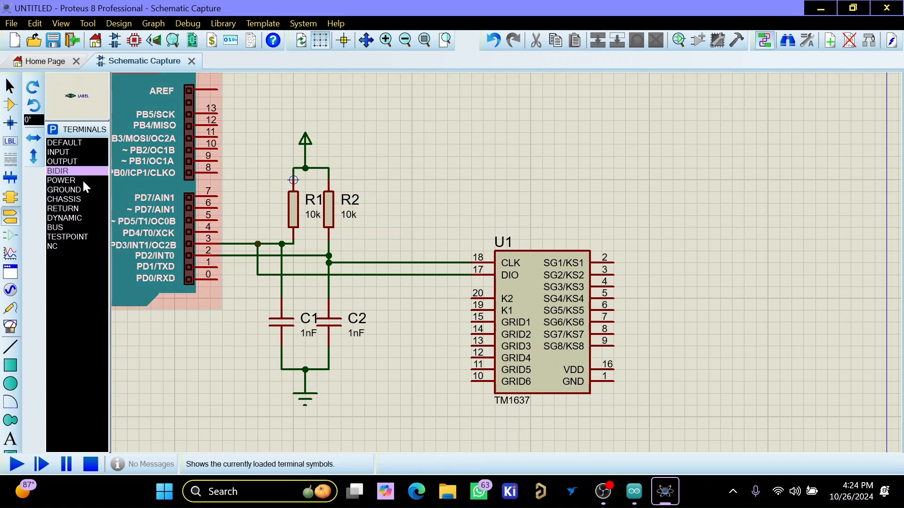
click(82, 180)
click(34, 85)
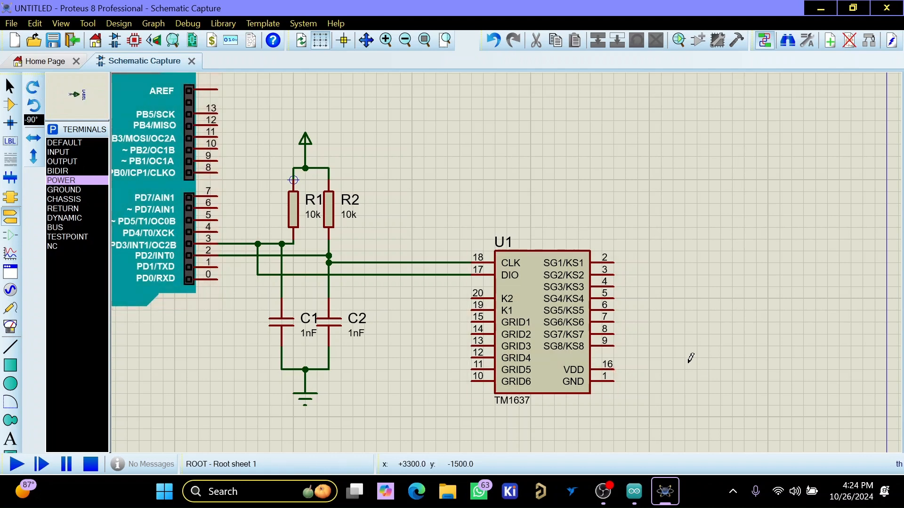
click(662, 370)
click(66, 190)
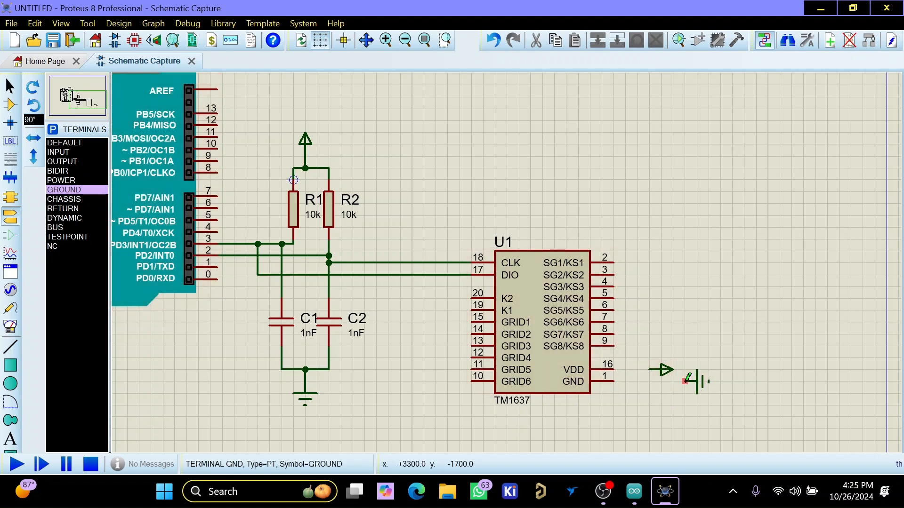
- Wire the TM1637's GND pin to the new ground terminal and its VDD pin to the new power terminal
click(685, 381)
click(615, 381)
click(649, 369)
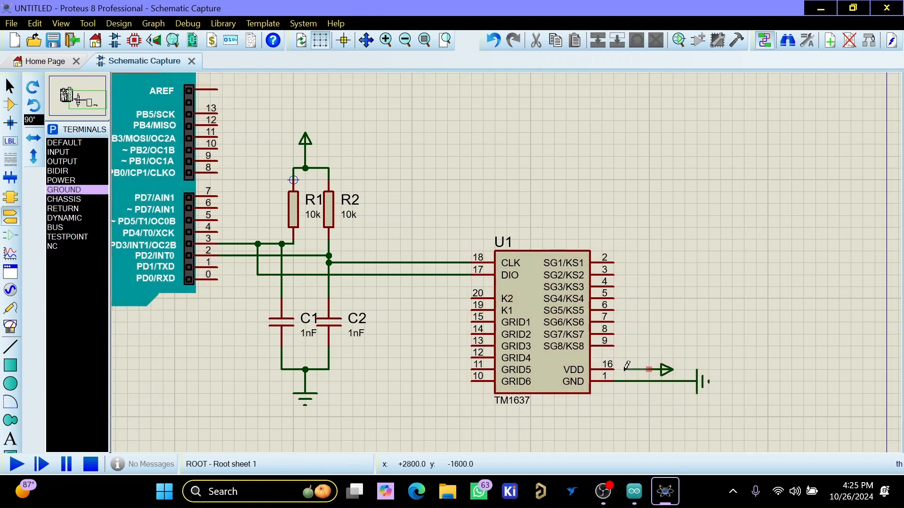
click(615, 370)
- Search the device library for "4 digit 7 segment" and add the red common-anode display 7SEG-MPX4-CA to the project's devices
scroll(620, 370, down, 3)
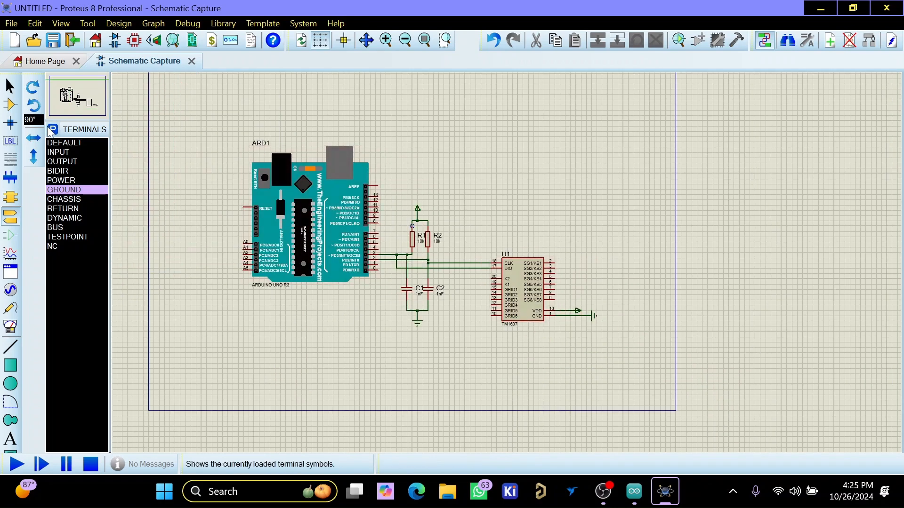
click(52, 130)
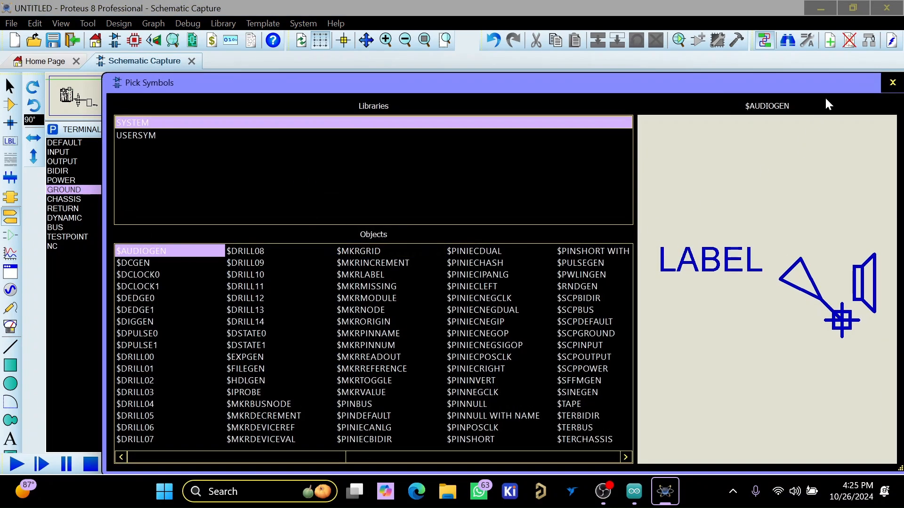
click(891, 83)
click(10, 104)
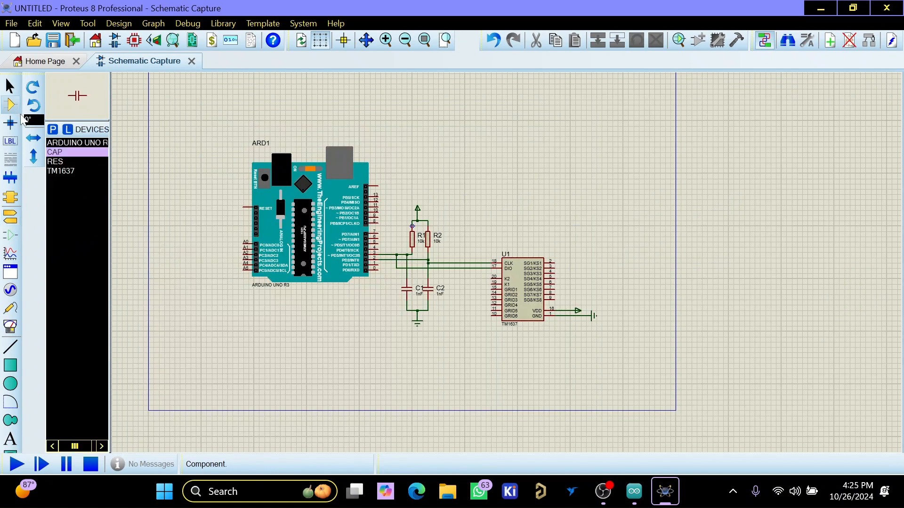
click(53, 130)
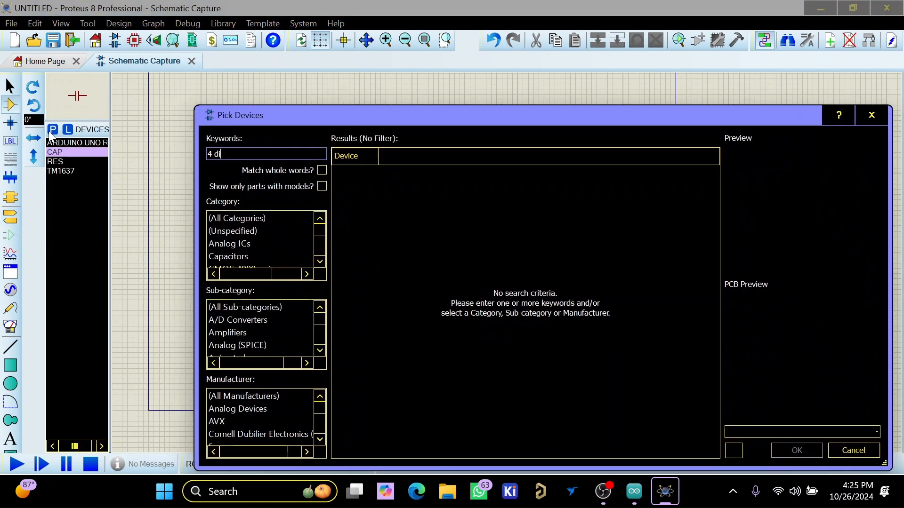
text(4 digit se)
key(BackSpace)
key(BackSpace)
text(7 segment)
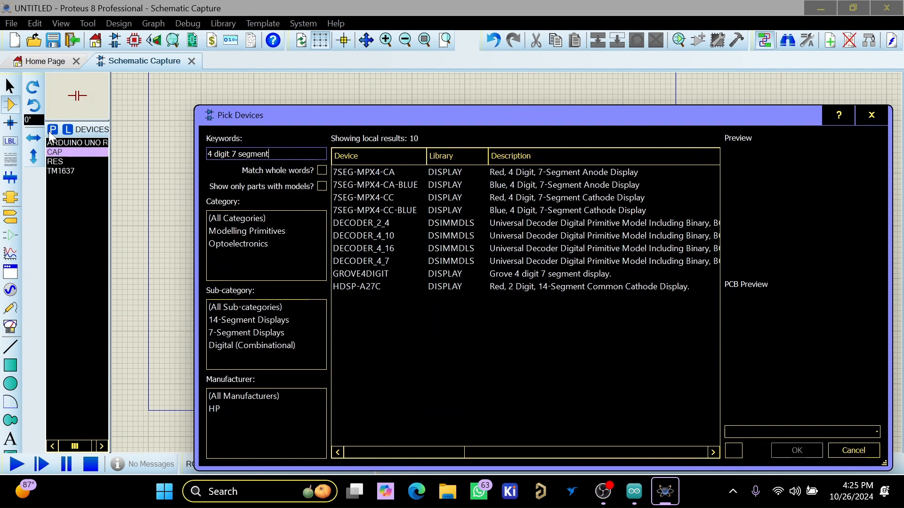
click(423, 171)
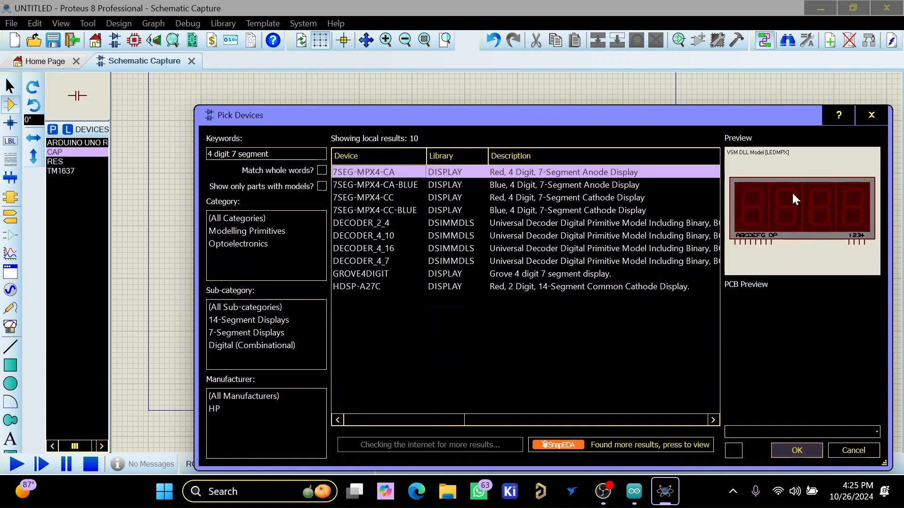
click(802, 447)
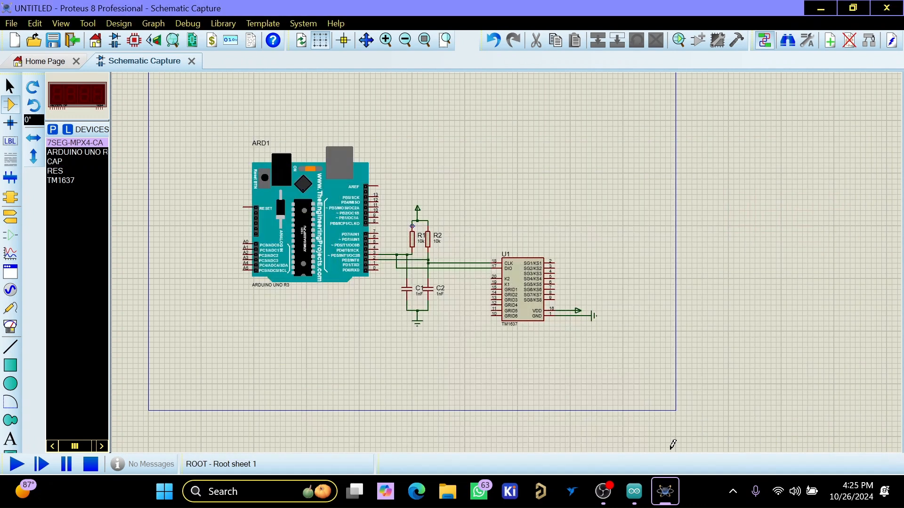
- Place the 7SEG-MPX4-CA display above and to the right of the TM1637
scroll(663, 226, up, 1)
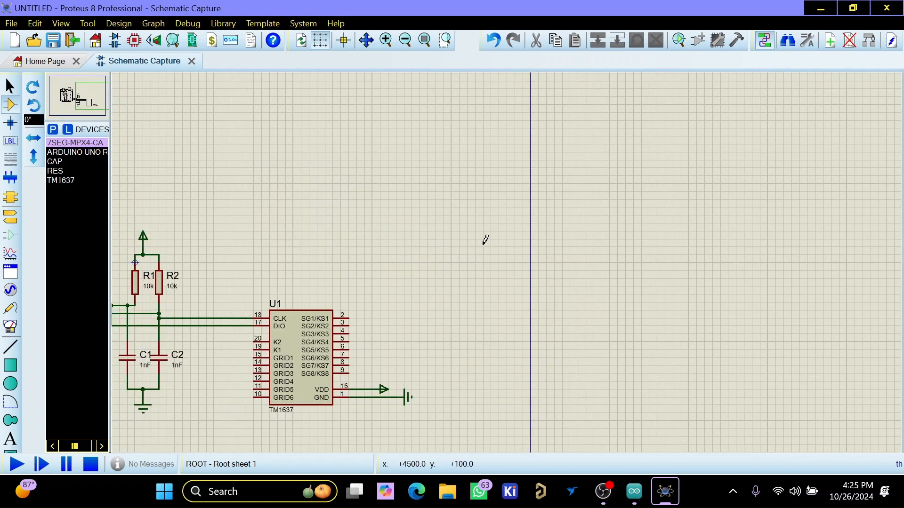
click(493, 209)
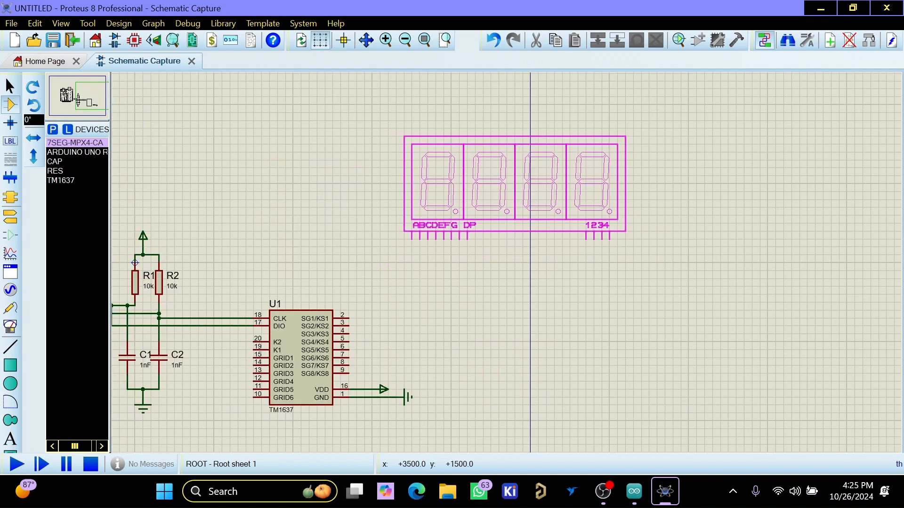
click(499, 184)
- Wire the TM1637's SG1 to SG4 pins to the display's A, B, C and D segment pins respectively
scroll(481, 288, up, 1)
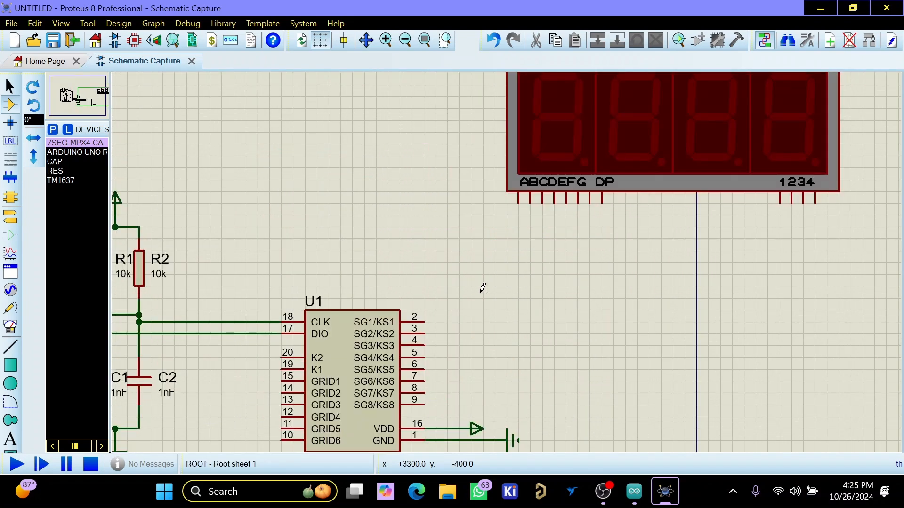
click(424, 322)
click(518, 202)
click(530, 202)
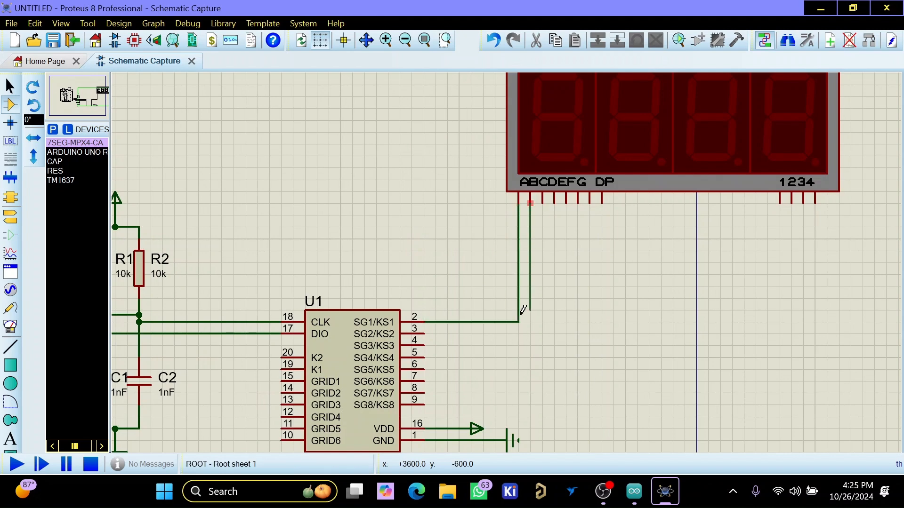
click(424, 333)
click(424, 346)
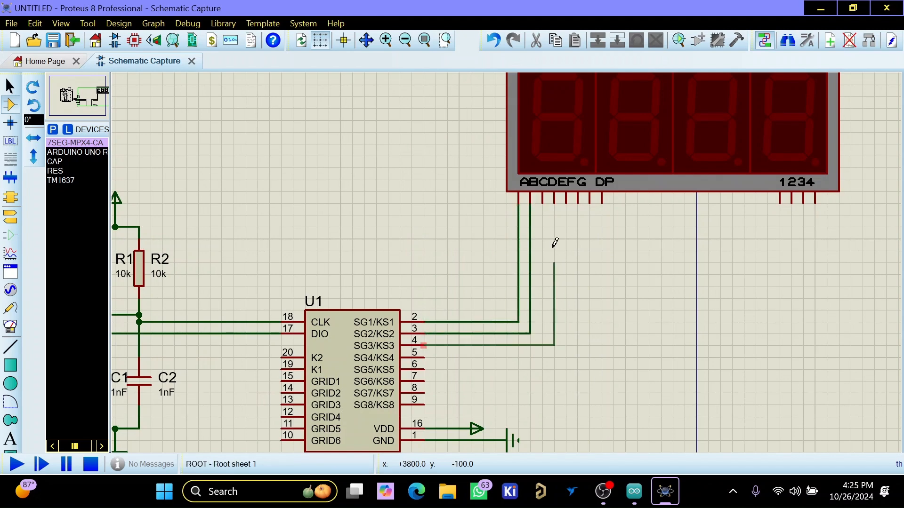
click(542, 203)
click(553, 202)
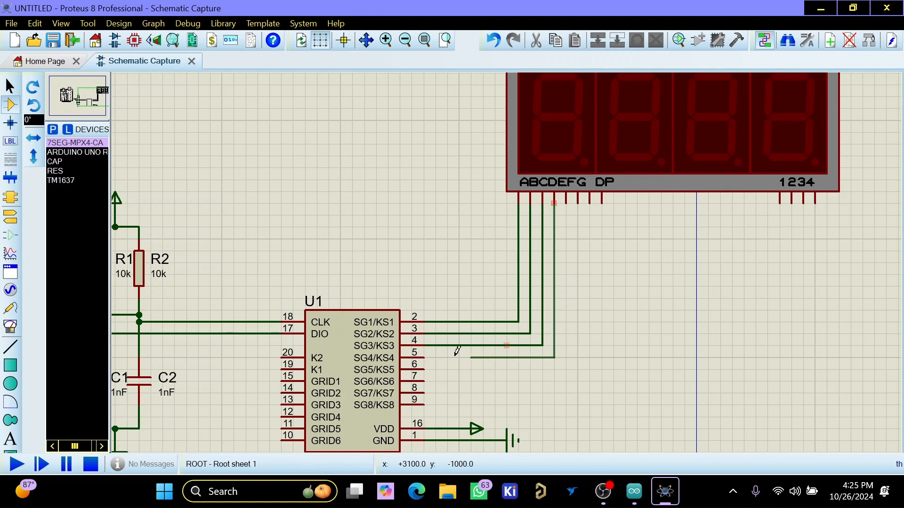
click(424, 357)
- Wire the TM1637's SG5 to SG8 pins to the display's E, F, G and DP pins respectively
click(424, 369)
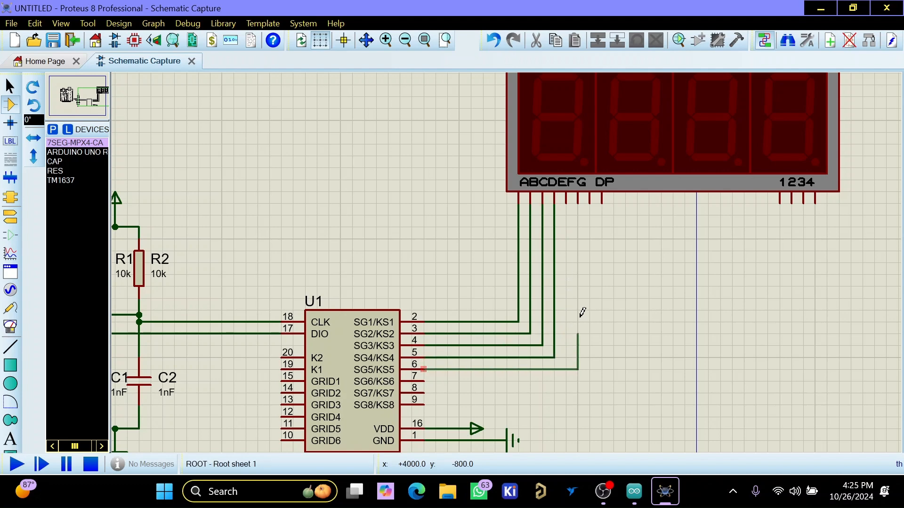
click(565, 202)
click(578, 202)
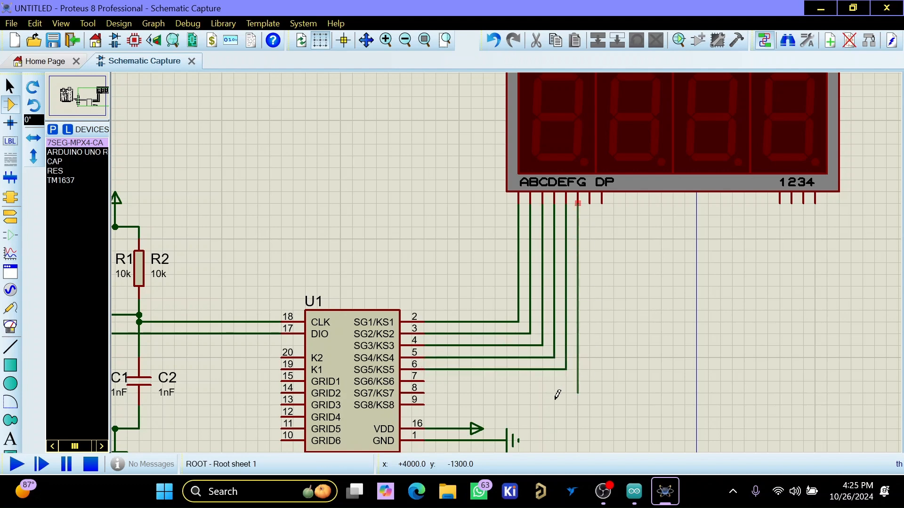
click(424, 381)
click(424, 392)
click(590, 202)
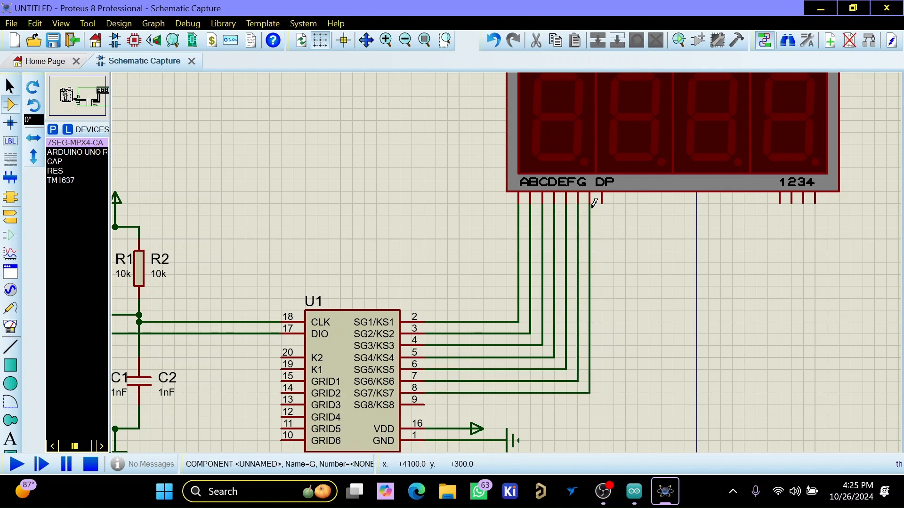
click(602, 202)
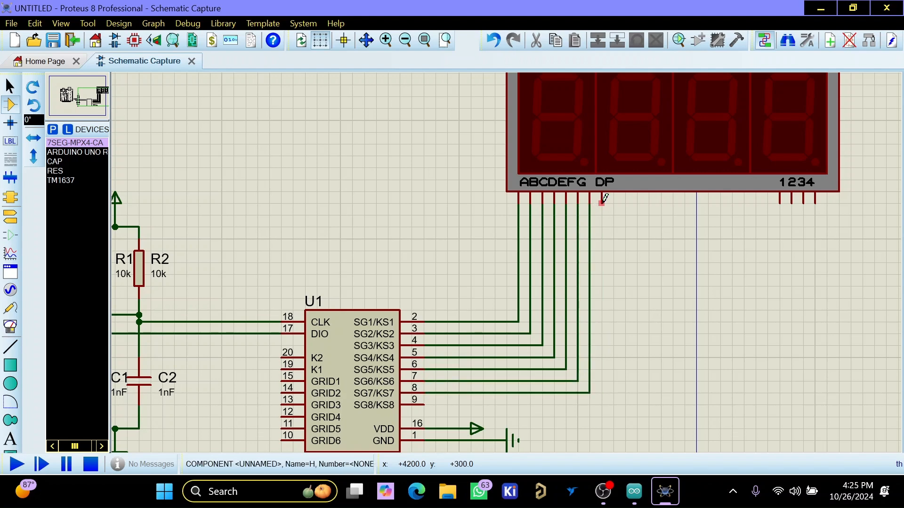
click(422, 404)
- Wire the TM1637's GRID1 and GRID2 pins to display digit pins 1 and 2, routing the wires beneath the chip
scroll(438, 319, down, 1)
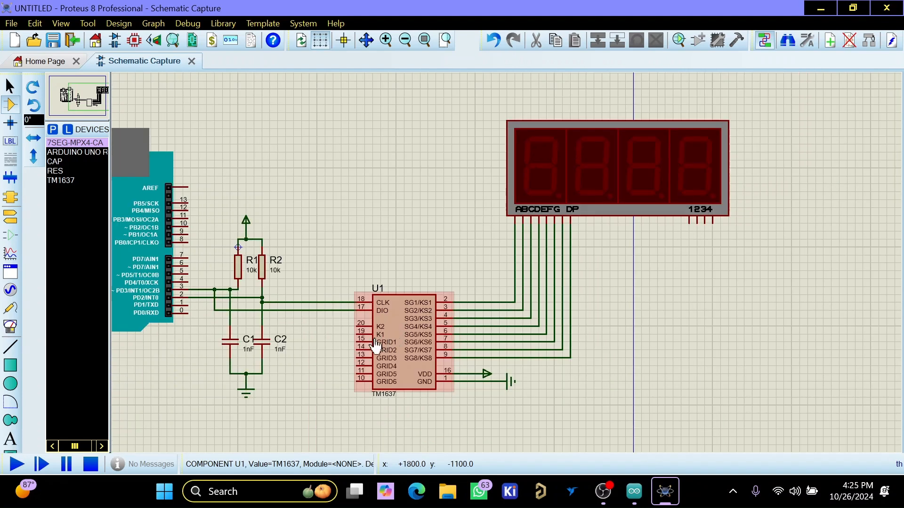
scroll(360, 342, up, 1)
click(496, 261)
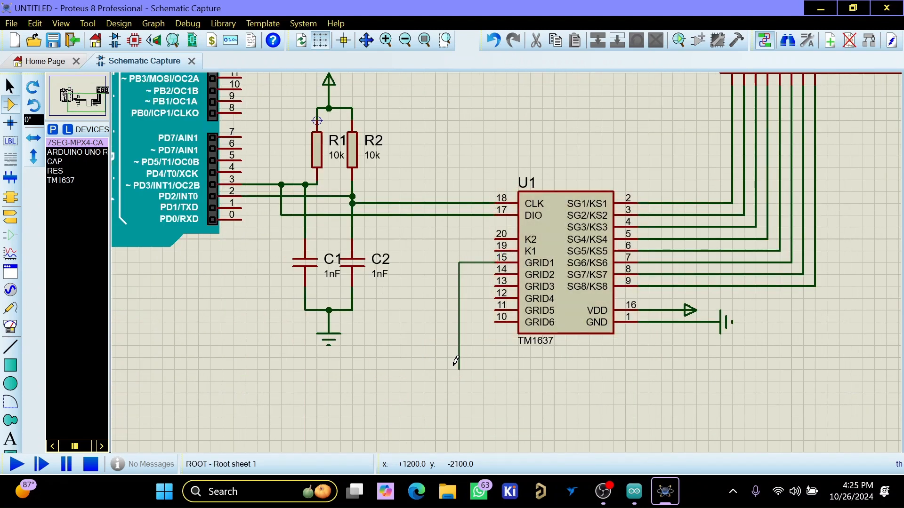
scroll(738, 344, down, 1)
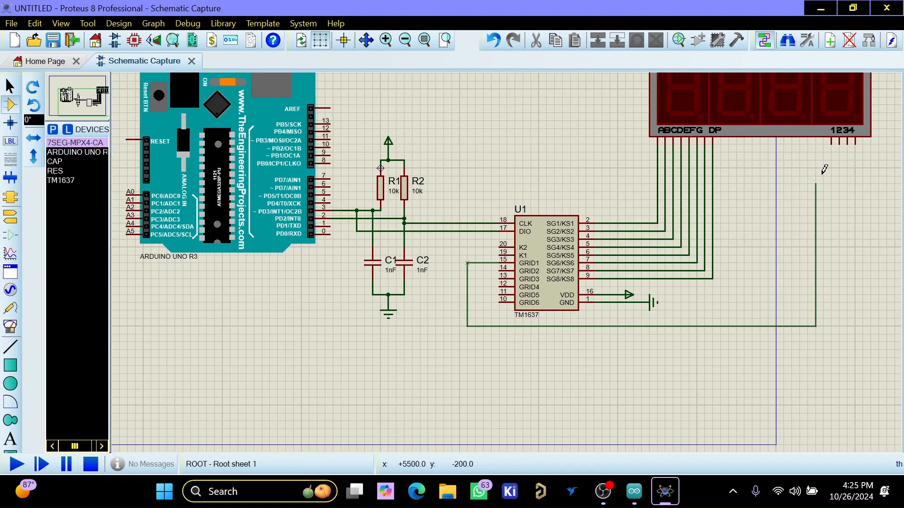
click(832, 141)
click(840, 140)
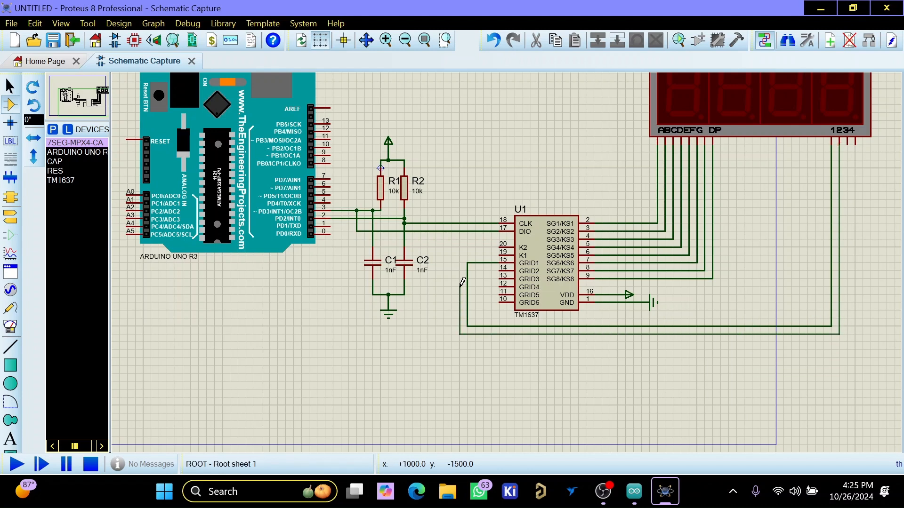
click(501, 267)
- Wire the TM1637's GRID3 and GRID4 pins to display digit pins 3 and 4, routing below the existing grid wires
click(500, 275)
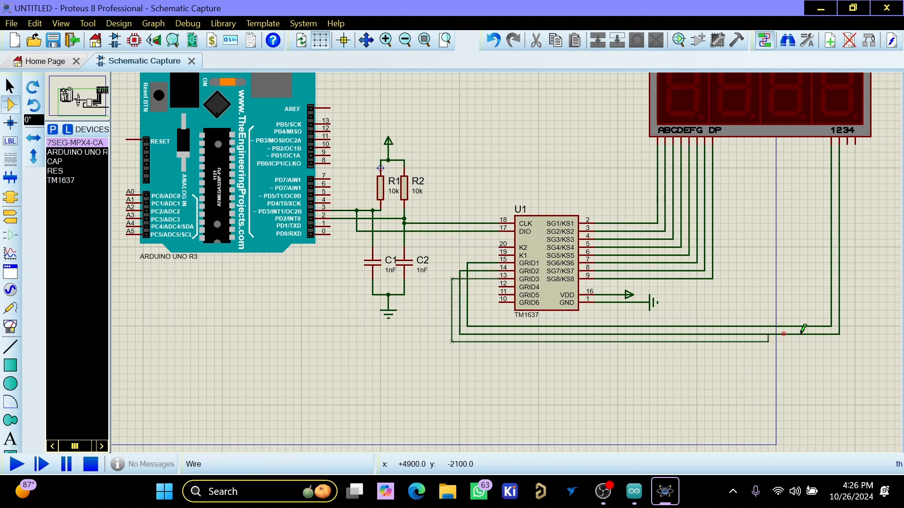
click(850, 143)
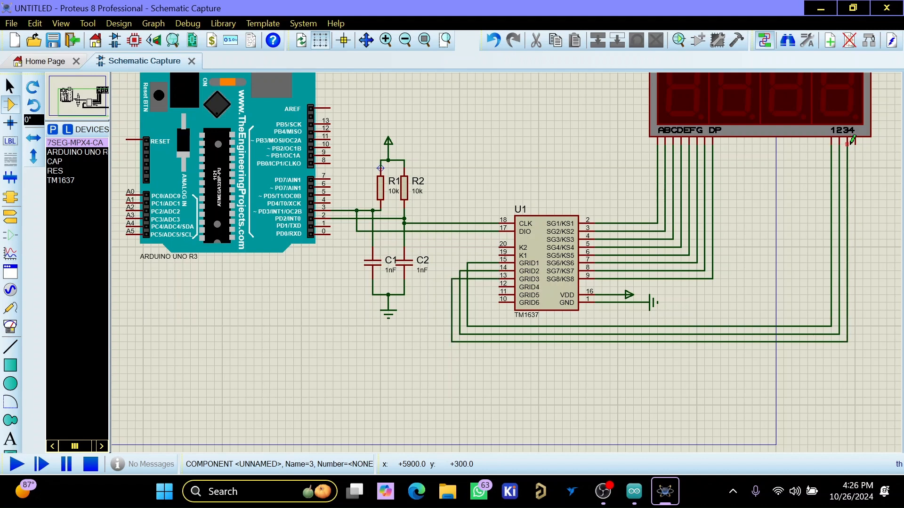
click(855, 143)
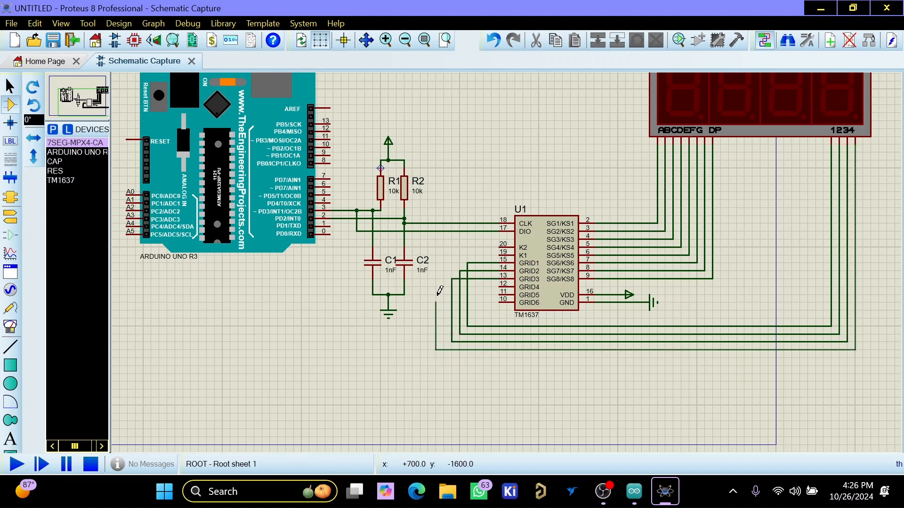
click(500, 284)
- Place a virtual terminal instrument rotated 180° below the Arduino UNO R3, with its pins facing right
scroll(500, 284, down, 1)
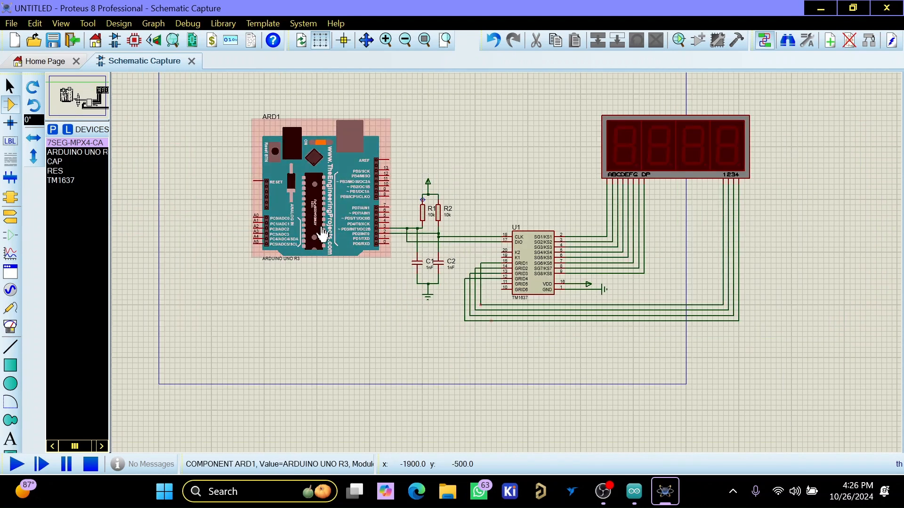
click(13, 326)
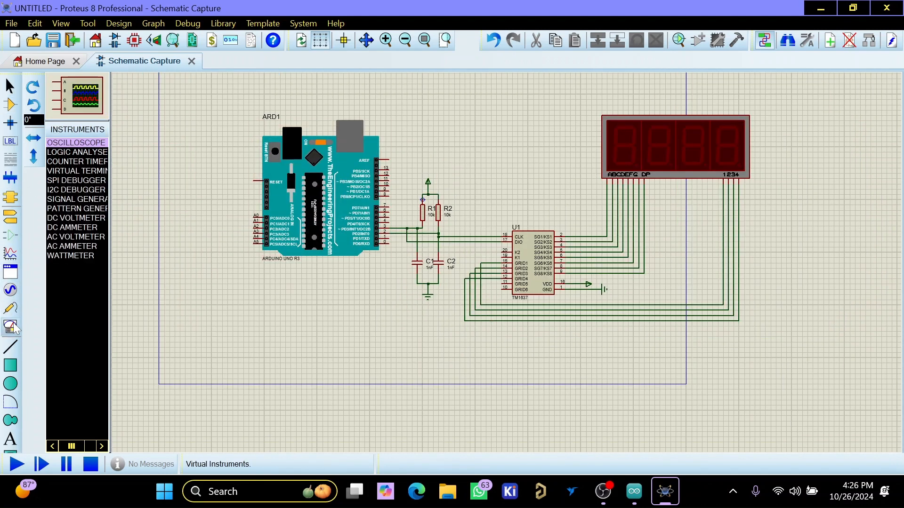
click(79, 173)
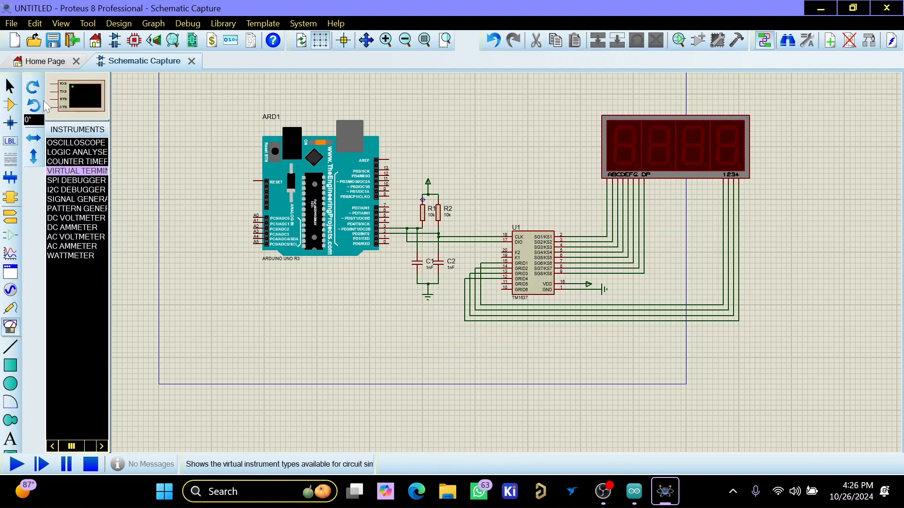
click(38, 89)
click(38, 90)
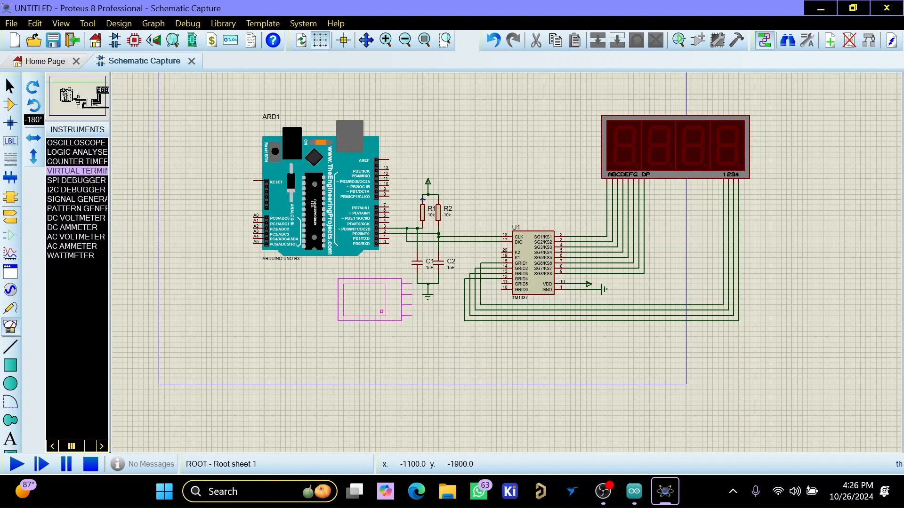
click(360, 289)
- Wire the virtual terminal's TXD pin to Arduino pin 0 (PD0/RXD)
scroll(362, 286, up, 2)
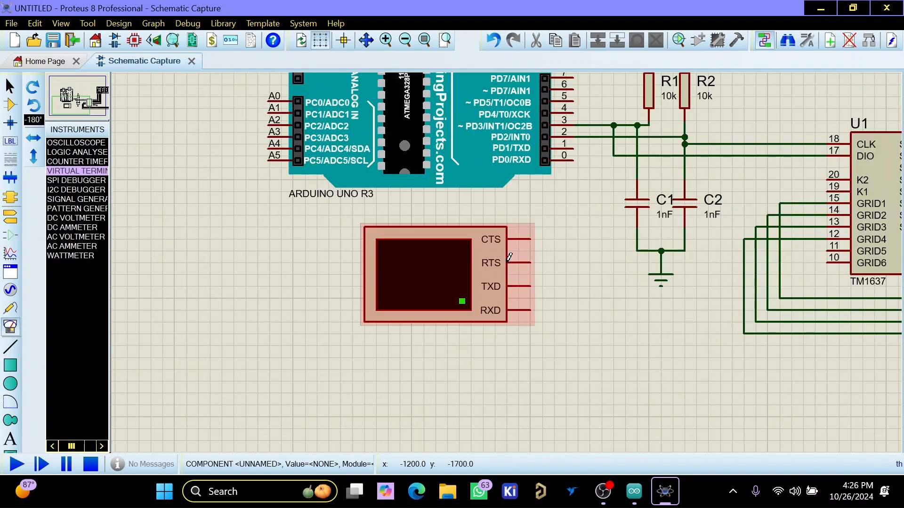
click(531, 286)
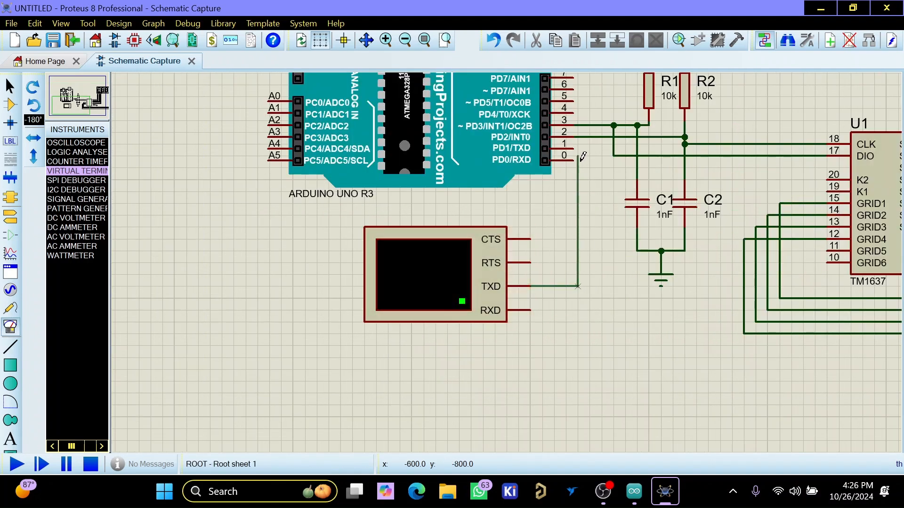
click(576, 160)
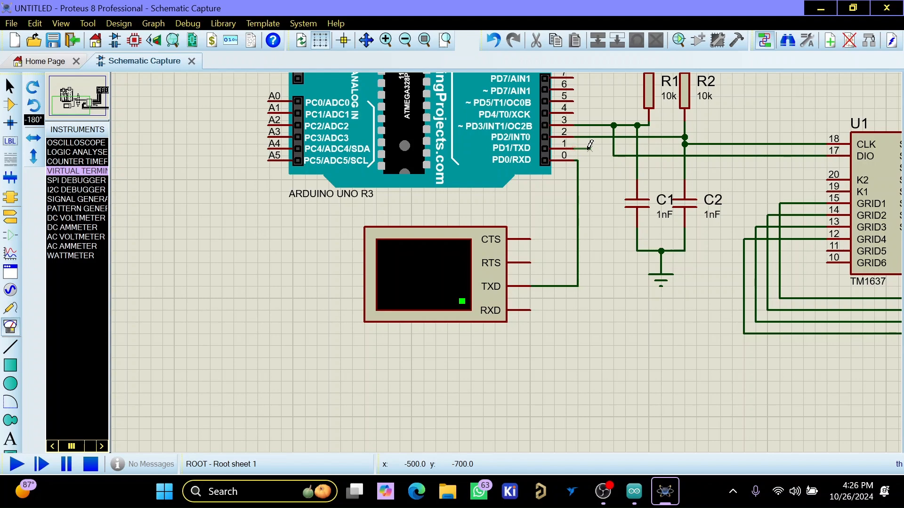
- Wire the virtual terminal's RXD pin to Arduino pin 1 (PD1/TXD)
click(589, 149)
click(531, 310)
scroll(520, 276, down, 3)
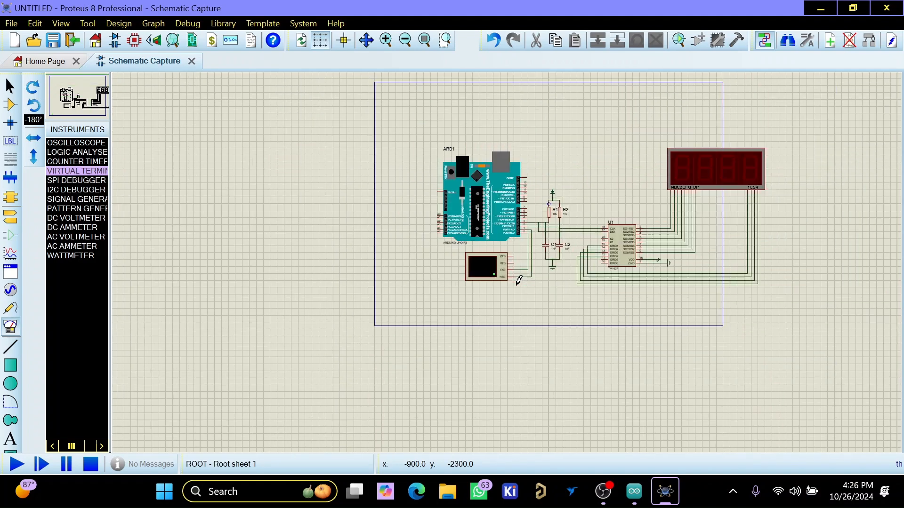
- Switch to Arduino IDE and review the TM1637_SerialMonitor_Test_Code sketch
click(634, 492)
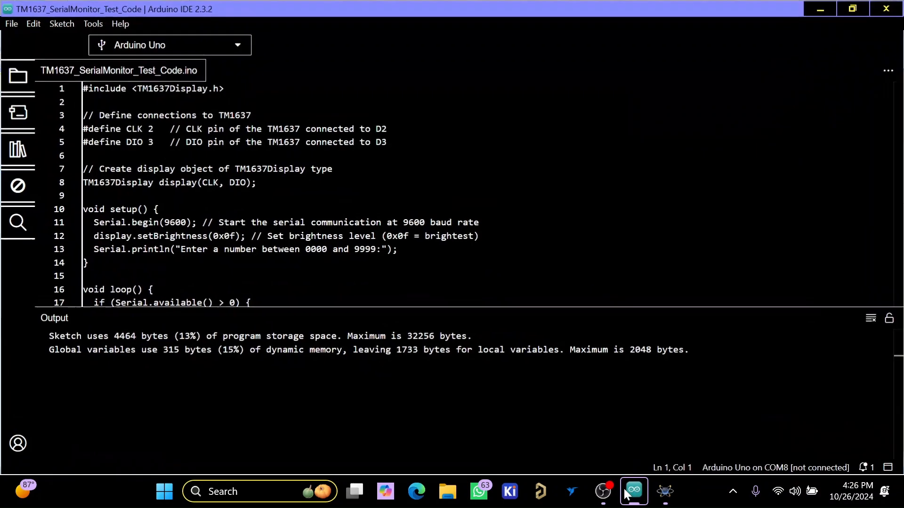
scroll(462, 188, up, 2)
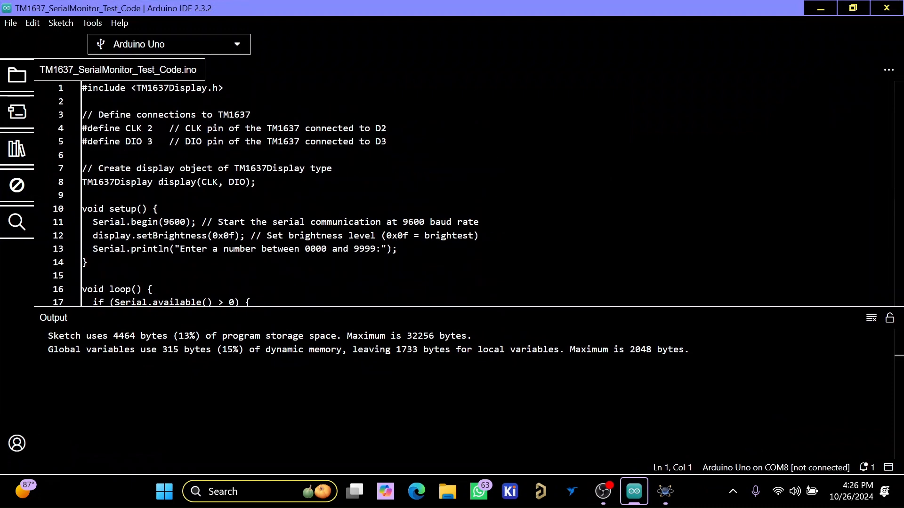
click(59, 24)
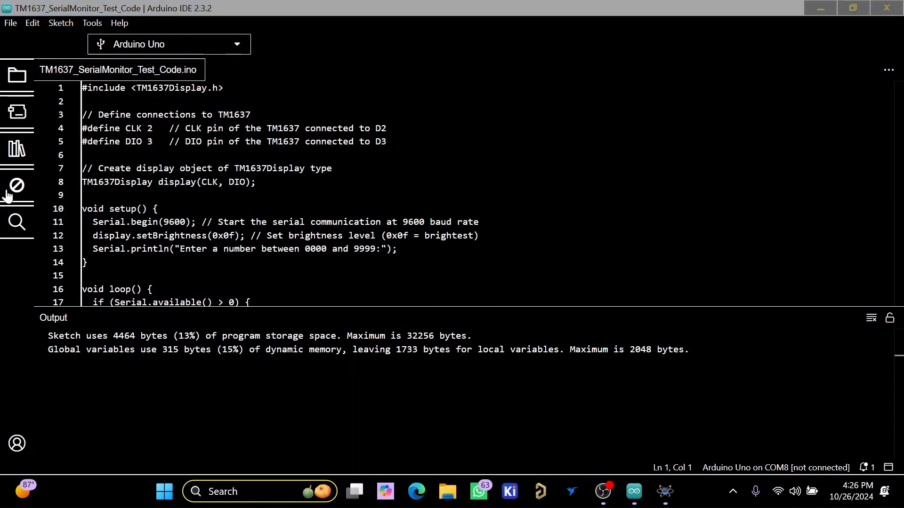
- In File Explorer, locate TM1637_SerialMonitor_Test_Code.ino.hex on Personal Drive (E) in Ardiuno PWM Code, inside the sketch's build\arduino.avr.uno folder
click(446, 491)
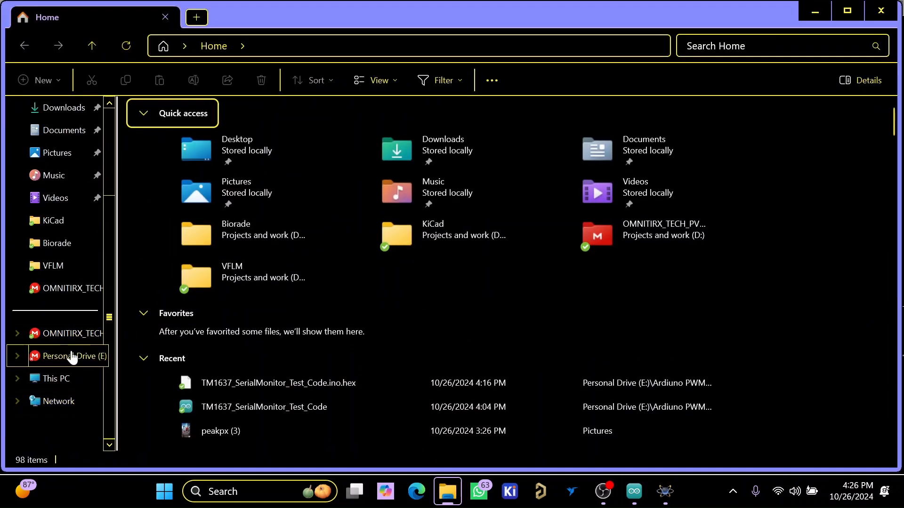
click(70, 356)
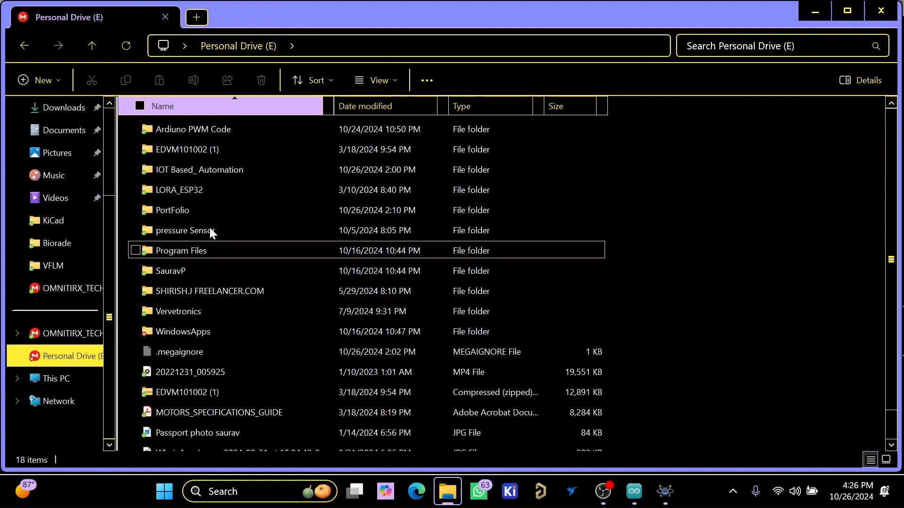
double_click(201, 132)
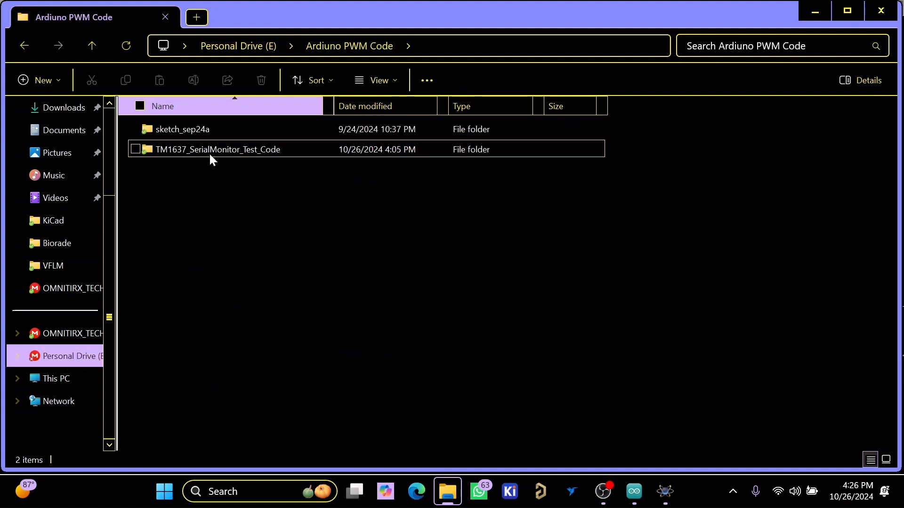
double_click(209, 152)
double_click(202, 134)
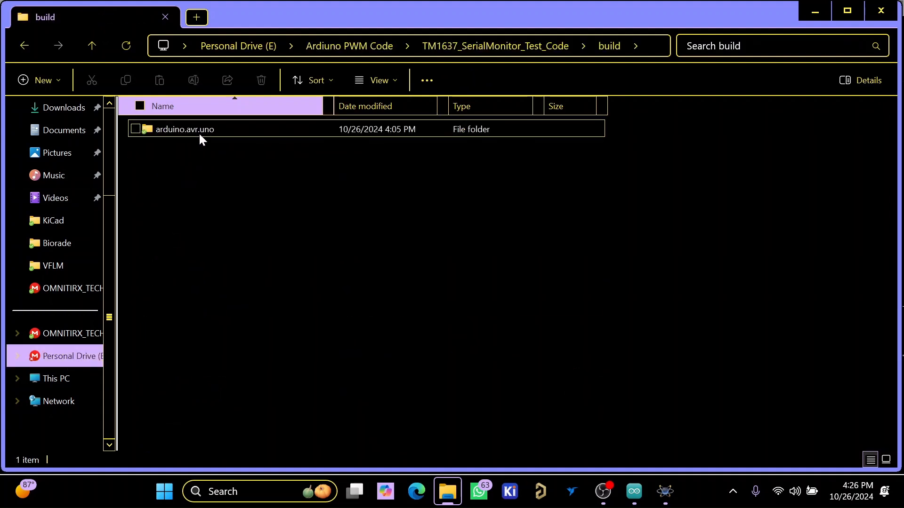
double_click(199, 132)
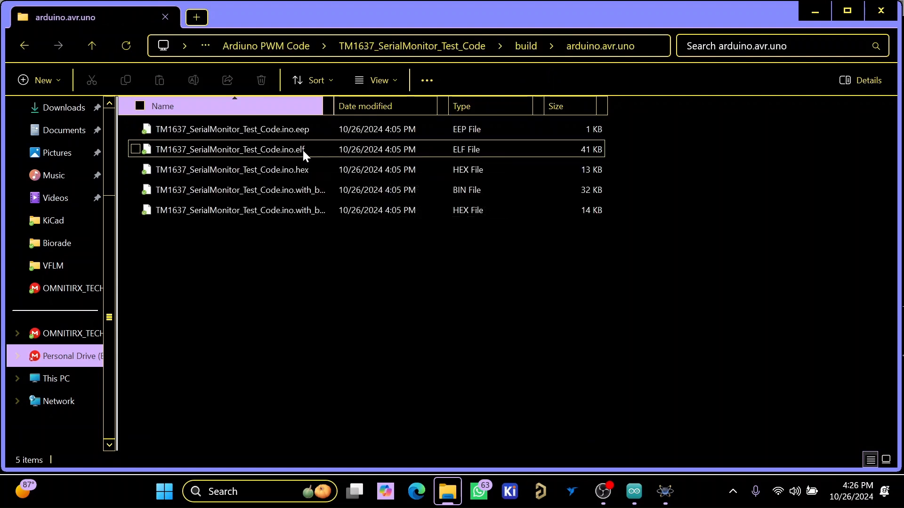
click(140, 171)
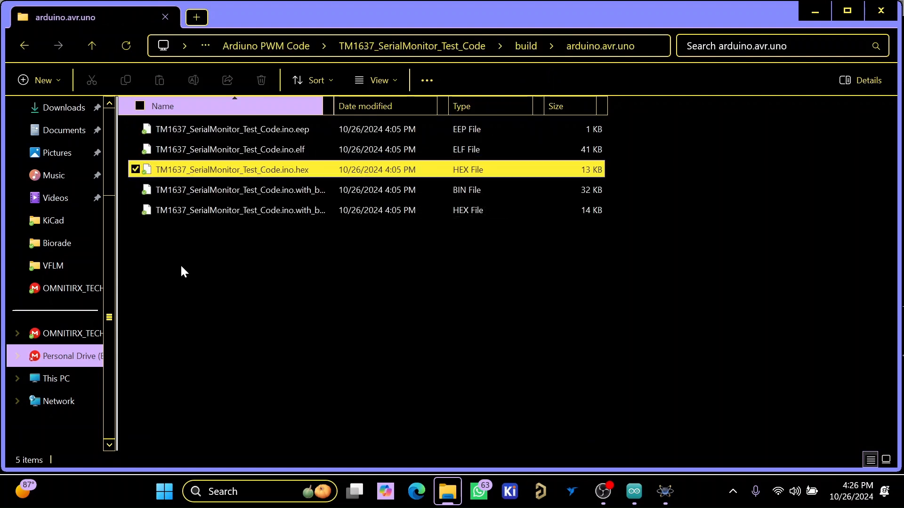
- Switch to Proteus and set the Arduino UNO R3's program file to TM1637_SerialMonitor_Test_Code.ino.hex from the sketch's build\arduino.avr.uno folder on drive E
click(665, 491)
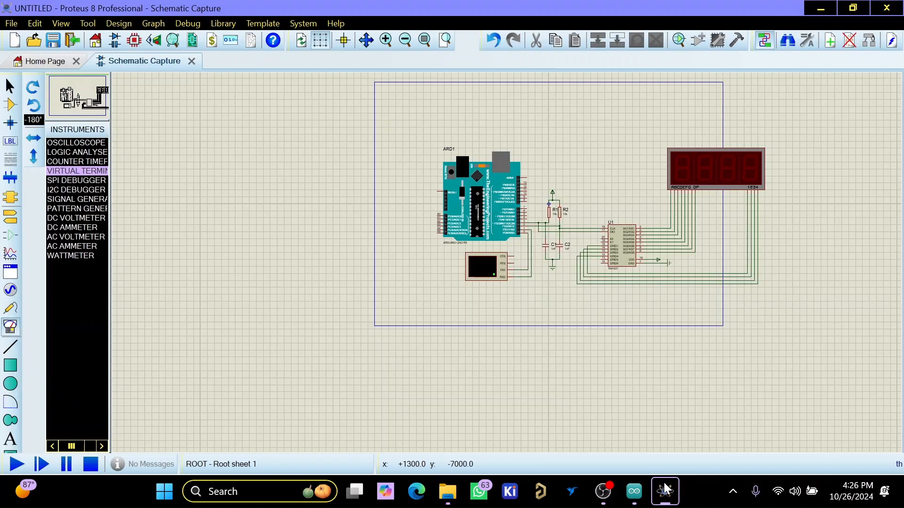
double_click(479, 185)
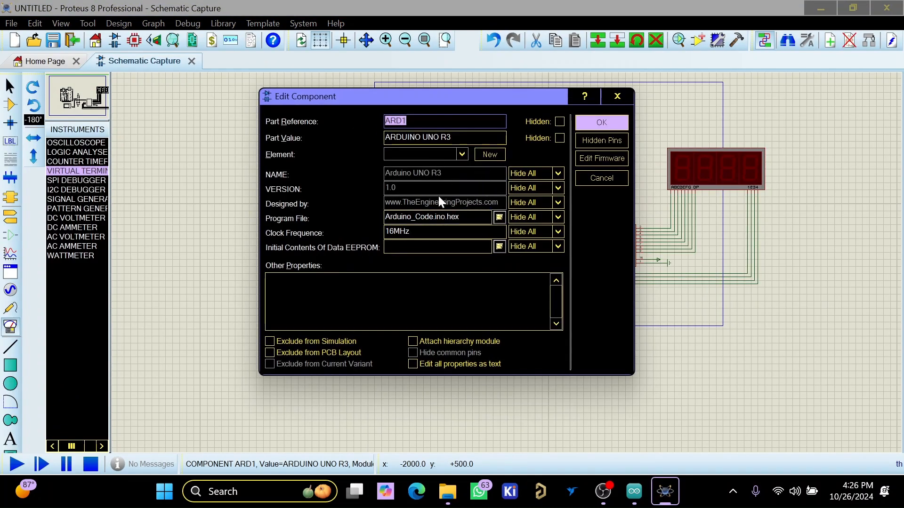
click(498, 217)
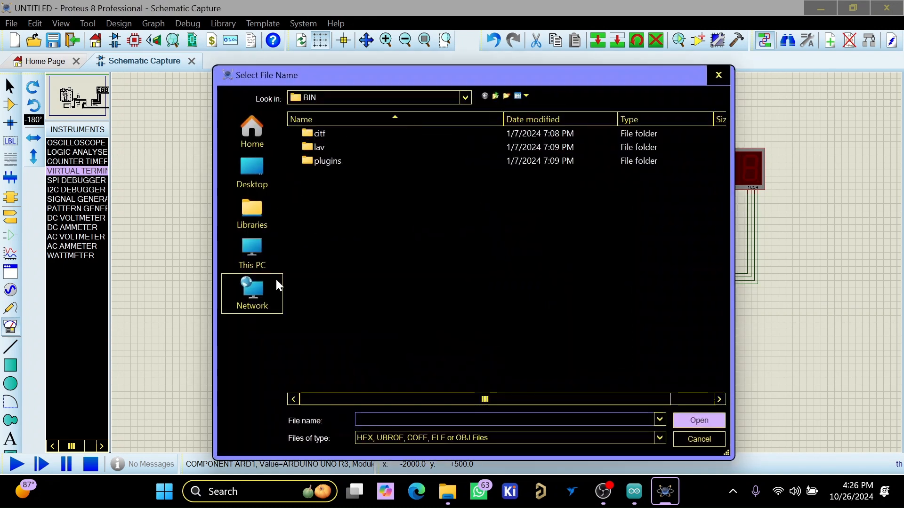
click(256, 246)
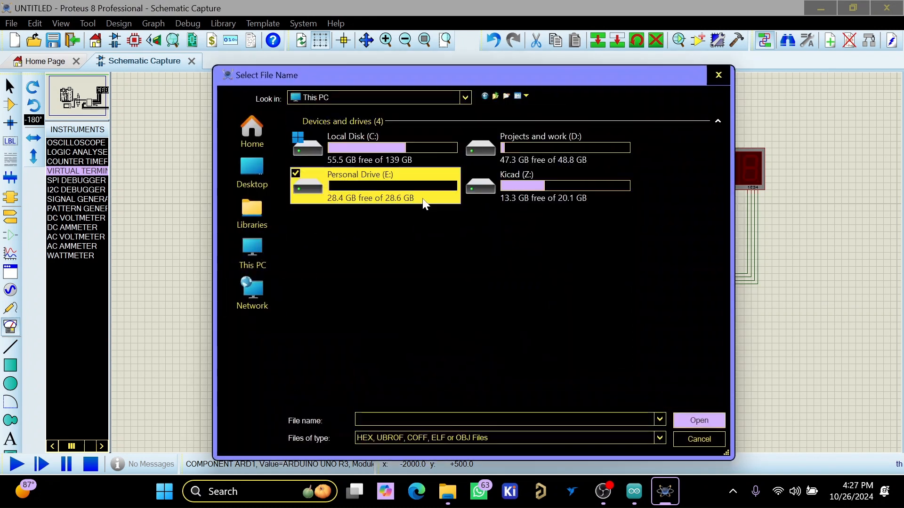
double_click(433, 193)
double_click(350, 186)
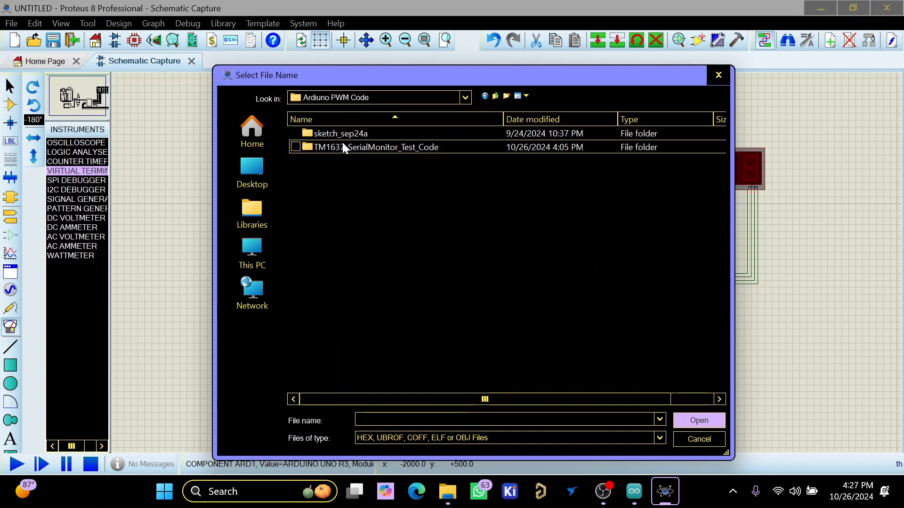
double_click(345, 145)
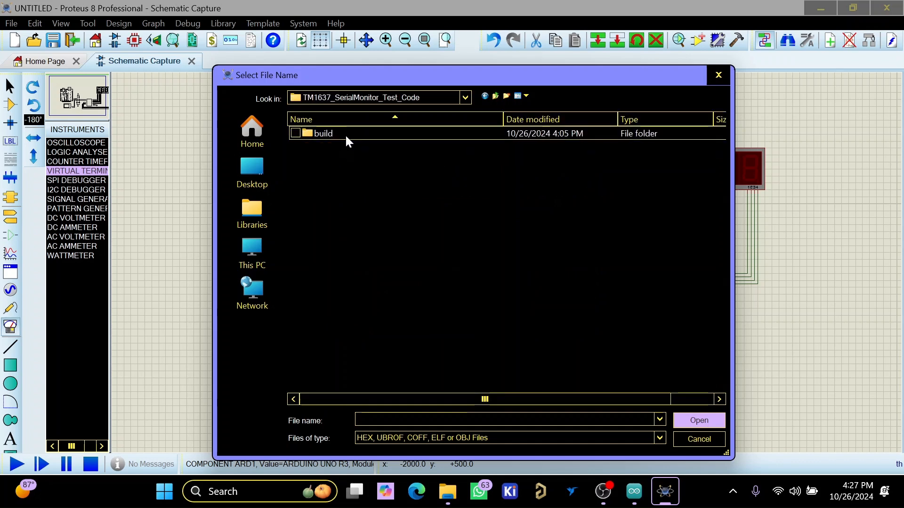
double_click(345, 134)
double_click(348, 135)
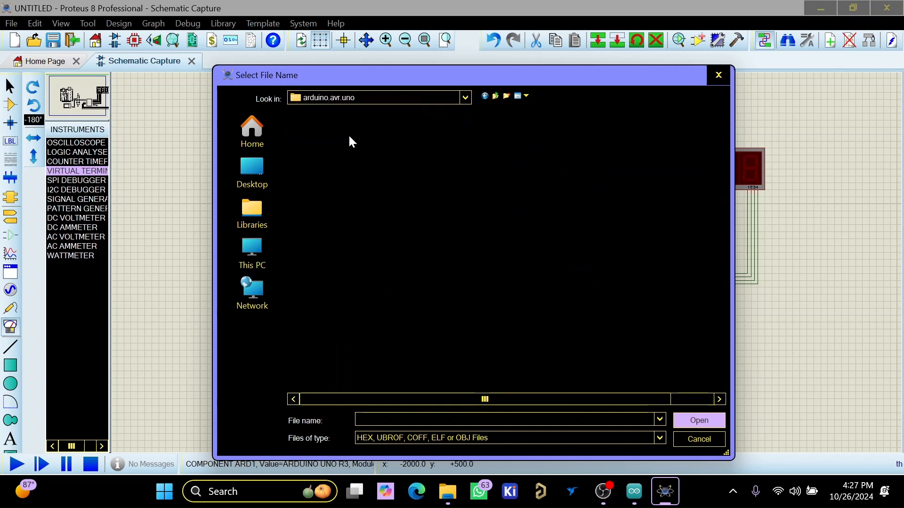
click(379, 147)
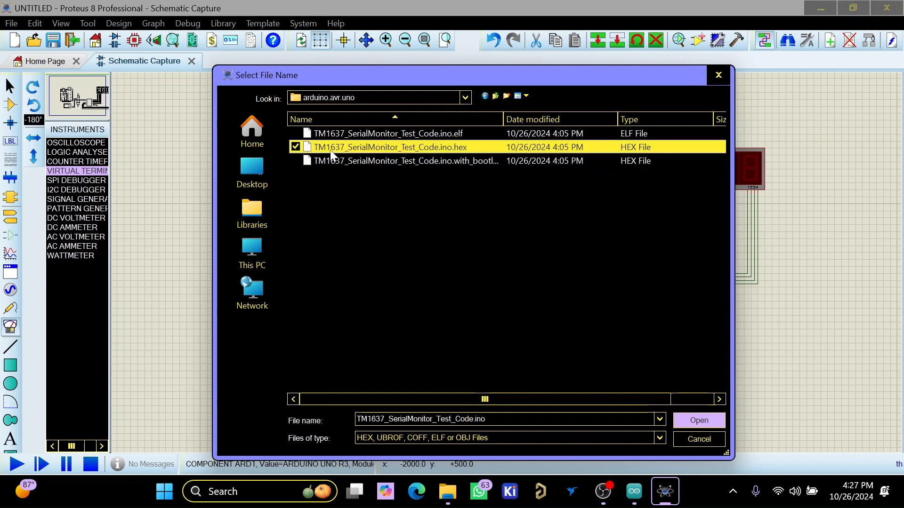
click(700, 419)
click(607, 121)
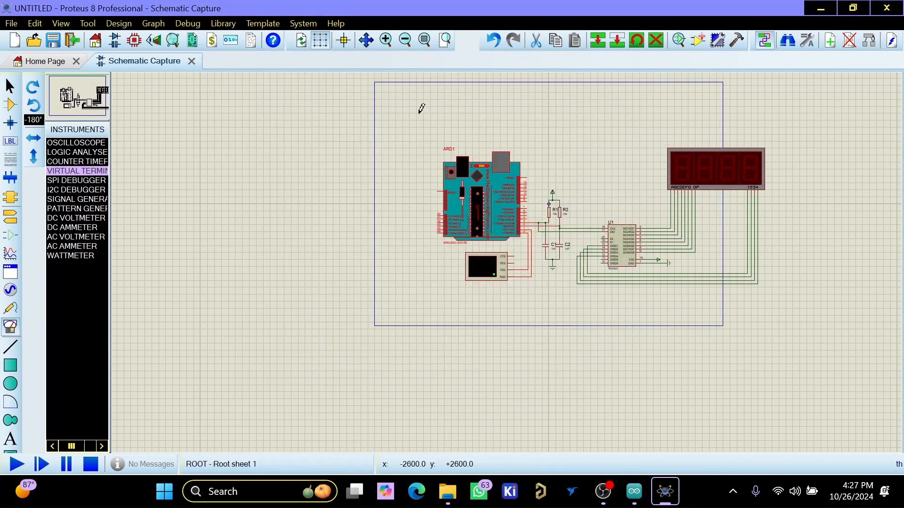
- Run the circuit simulation with the 4-digit 7-segment display in close view
scroll(458, 256, down, 3)
scroll(518, 259, up, 4)
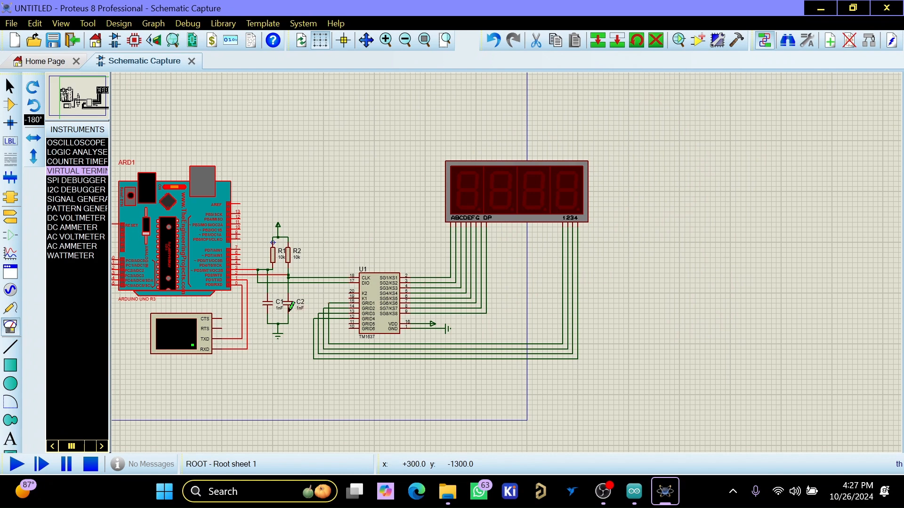
scroll(417, 287, down, 2)
scroll(518, 275, up, 2)
scroll(518, 276, down, 1)
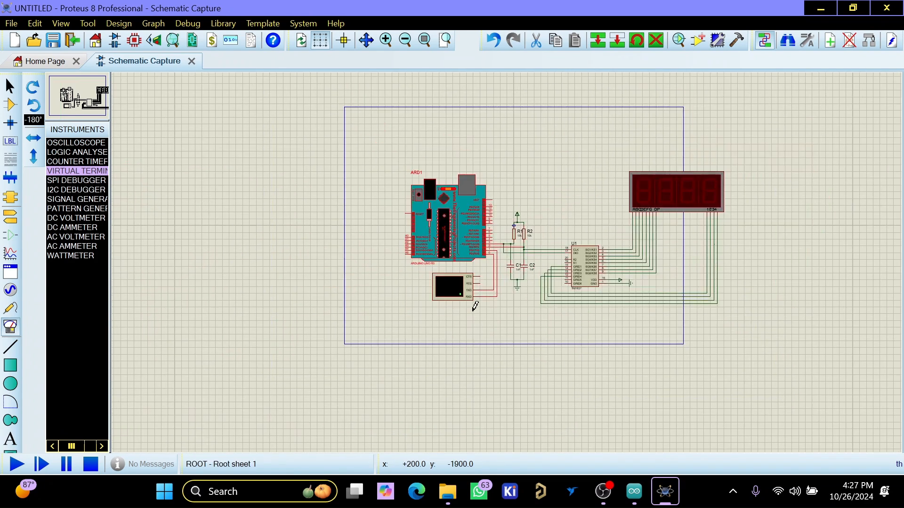
click(17, 464)
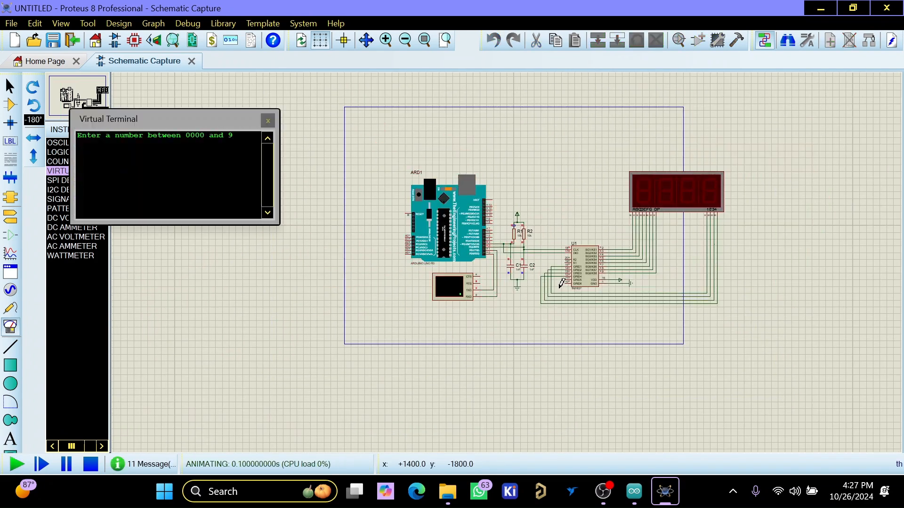
scroll(661, 199, up, 2)
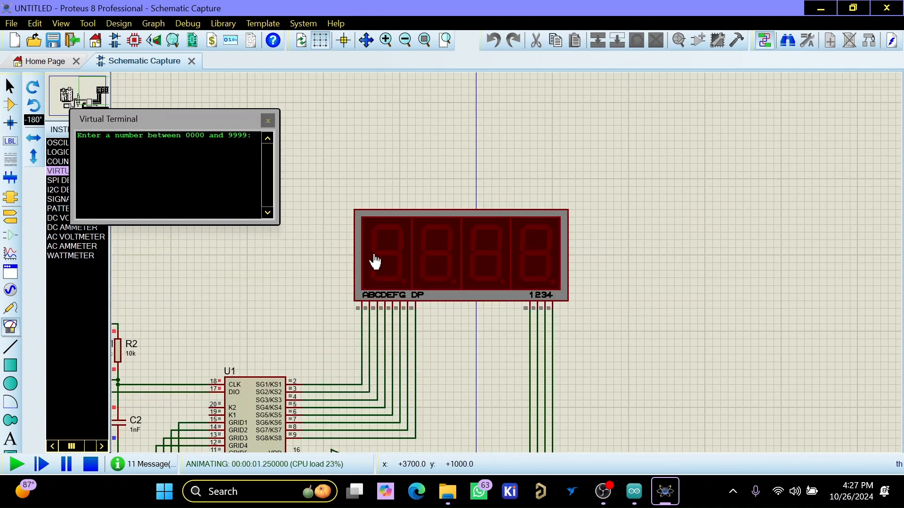
- Send the numbers 1234, 1245 and 5555 one after another through the virtual terminal to test the display
click(98, 155)
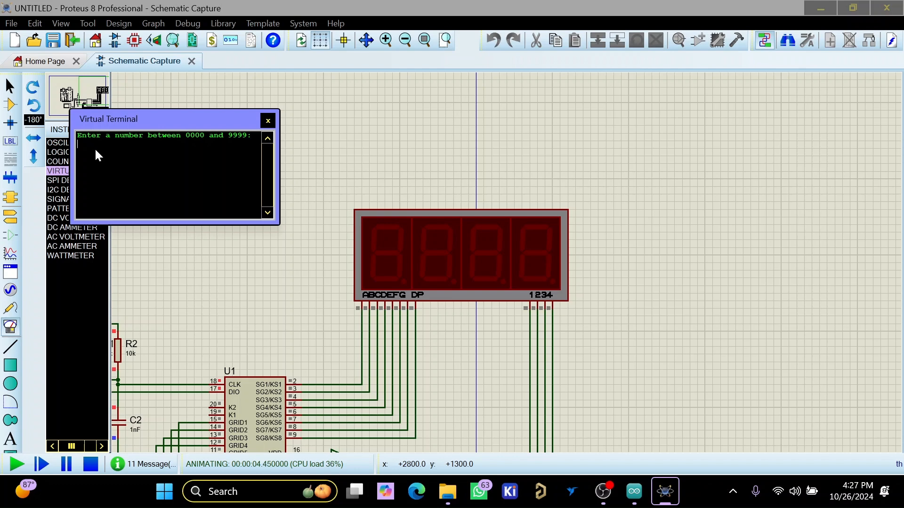
text(1234)
key(Return)
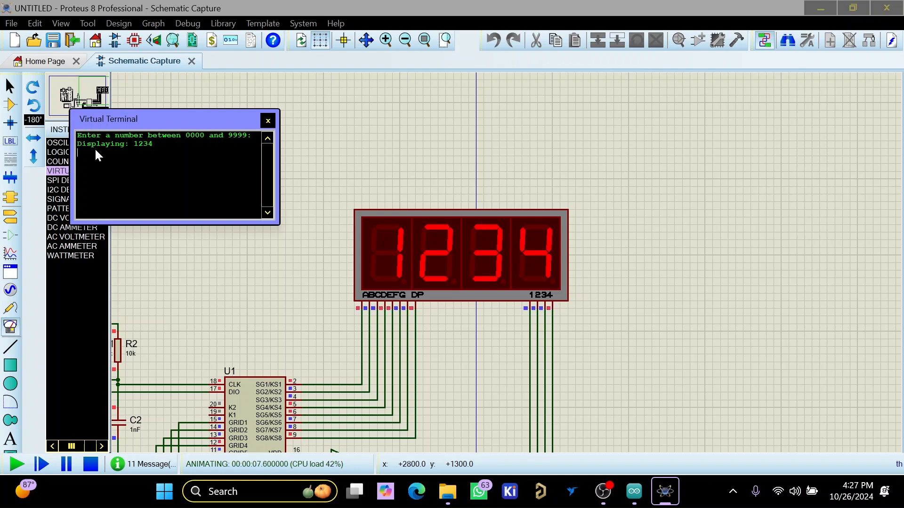
text(1245)
key(Return)
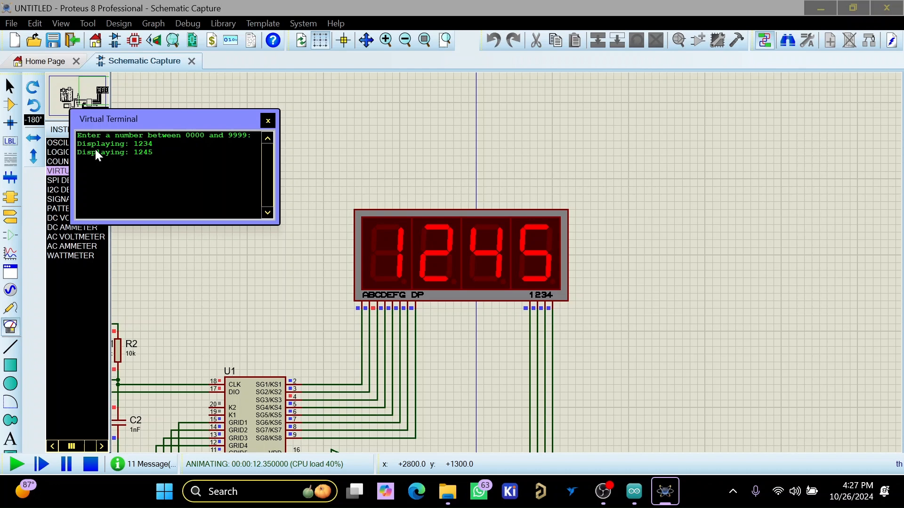
text(5555)
key(Return)
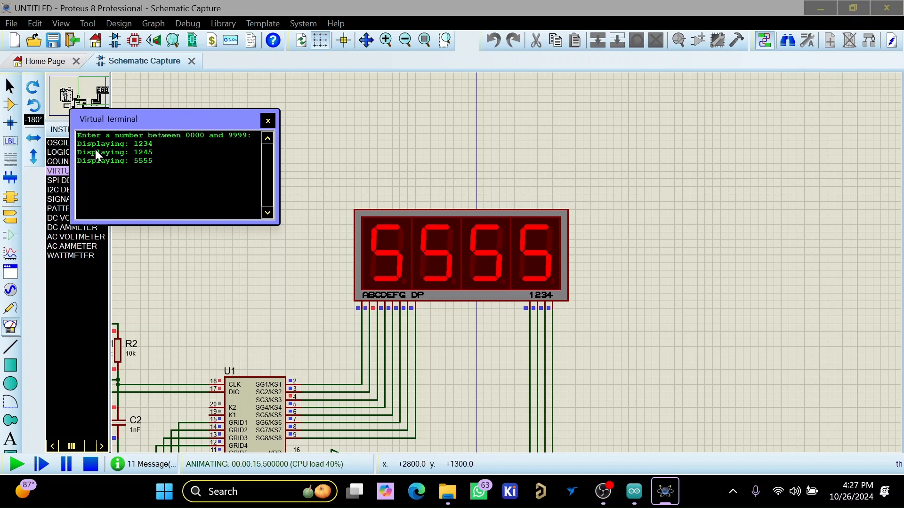
- Send 9860, 4413 and 3456 through the virtual terminal as further display tests
text(9860)
key(Return)
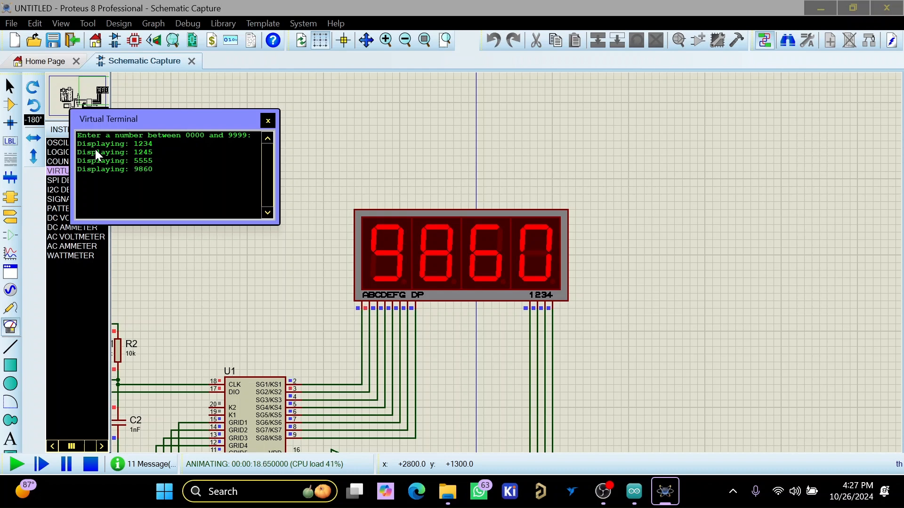
text(4413)
key(Return)
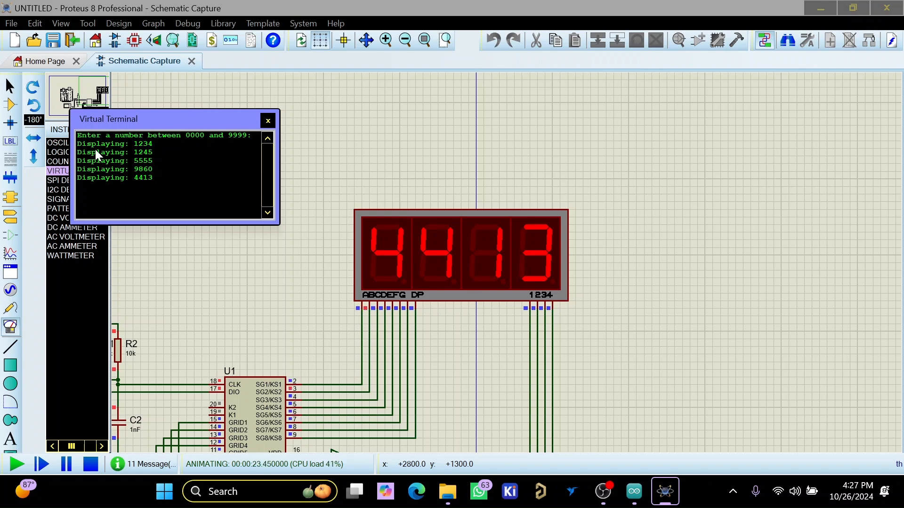
text(3456)
key(Return)
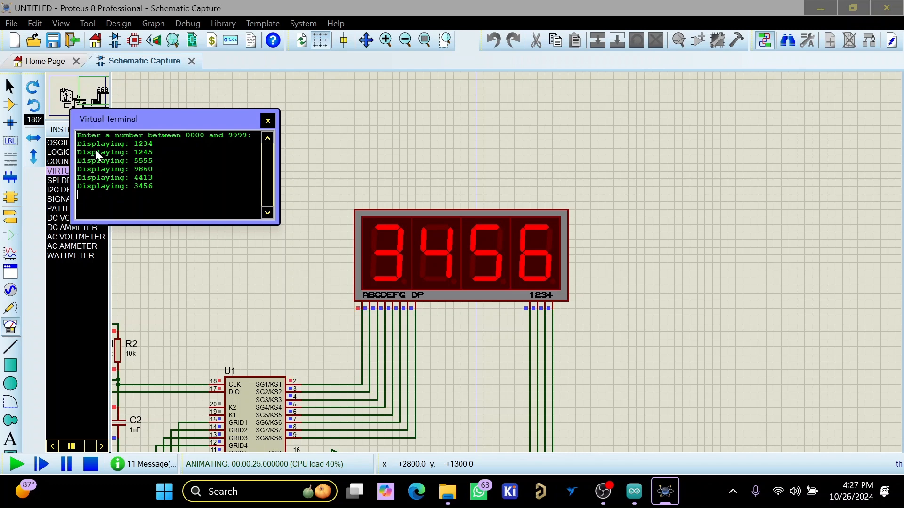
- Send 0987, 1010 and 3490 through the virtual terminal, and stop the simulation
text(0987)
key(Return)
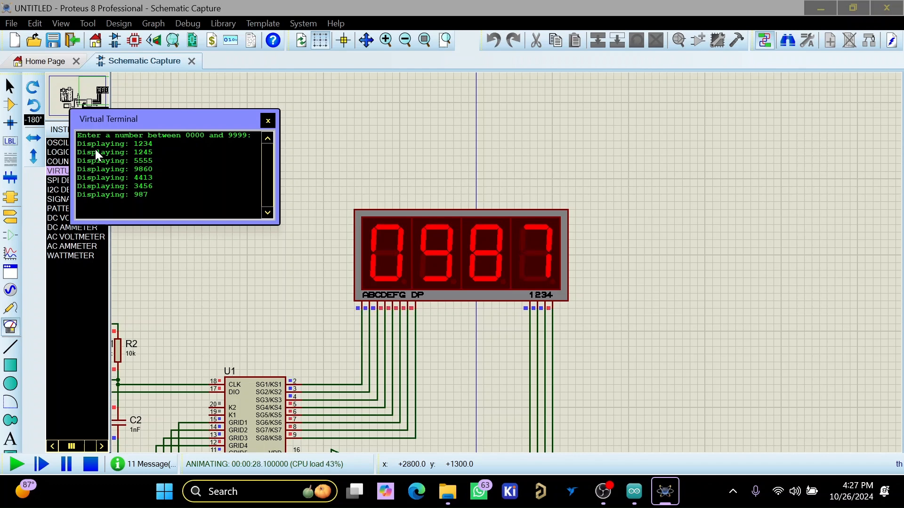
text(1010)
key(Return)
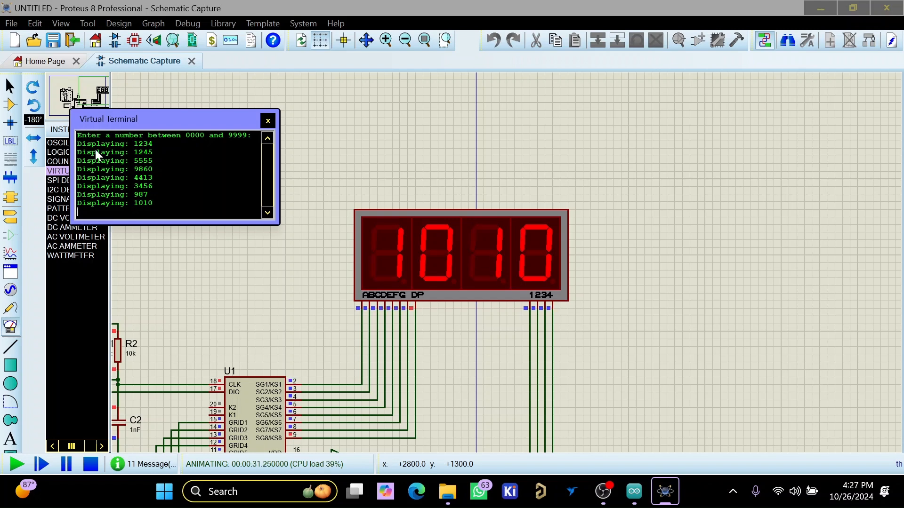
text(3490)
key(Return)
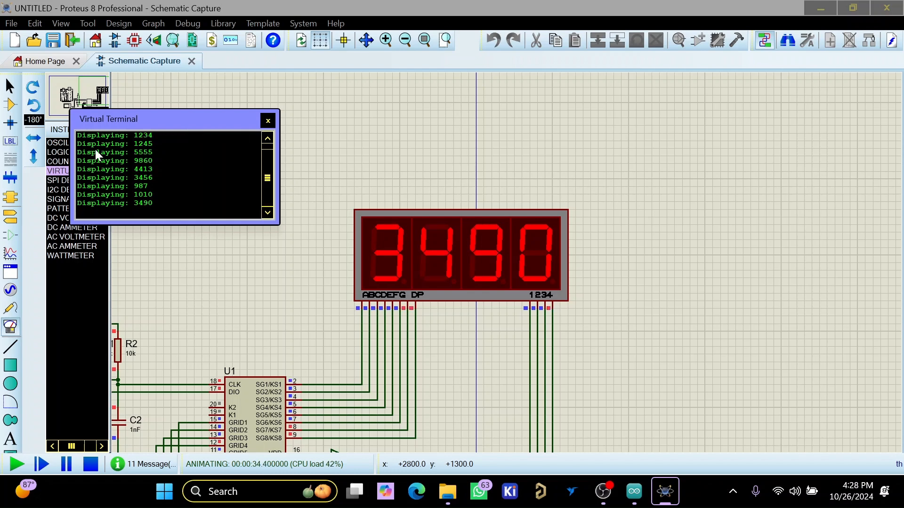
scroll(414, 202, down, 1)
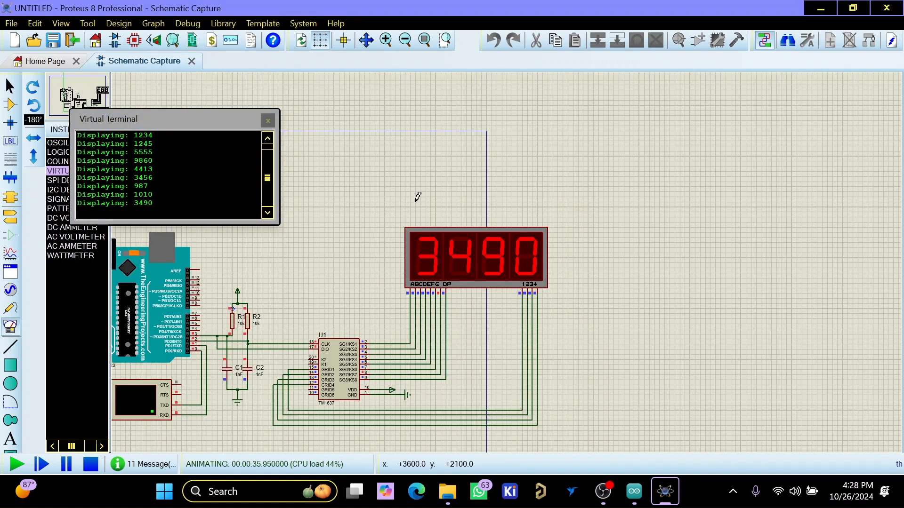
click(91, 465)
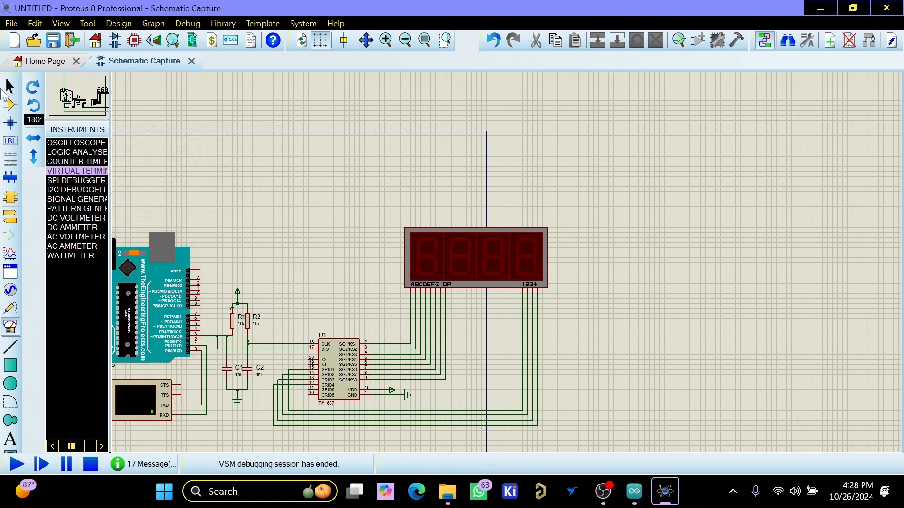
- Place a second 7SEG-MPX4-CA display beside the existing 4-digit display, level with it
click(10, 105)
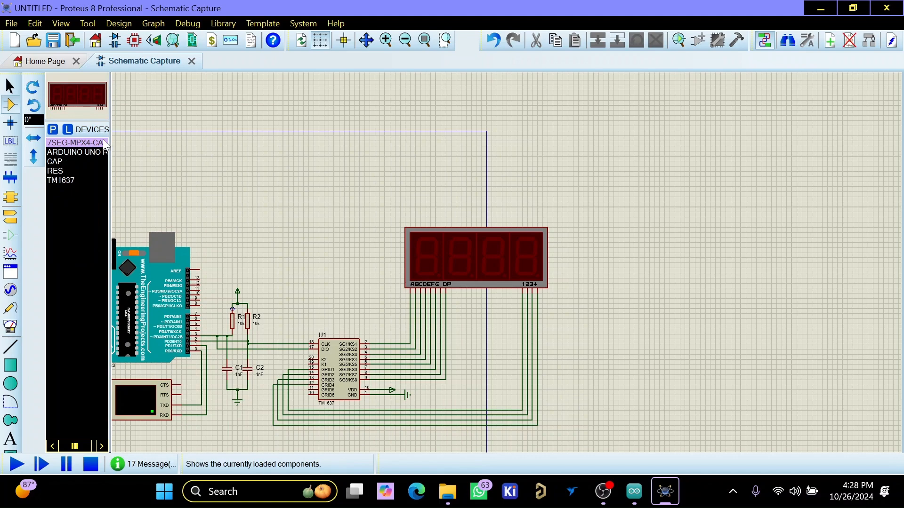
click(633, 243)
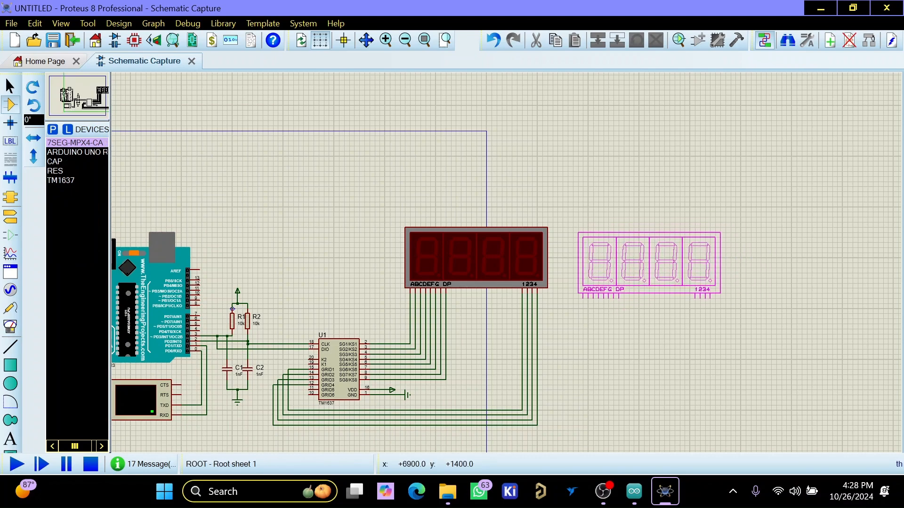
click(573, 258)
- Wire segment pins A, B, C and D of the second display to the first display's matching segment wires
scroll(573, 258, up, 2)
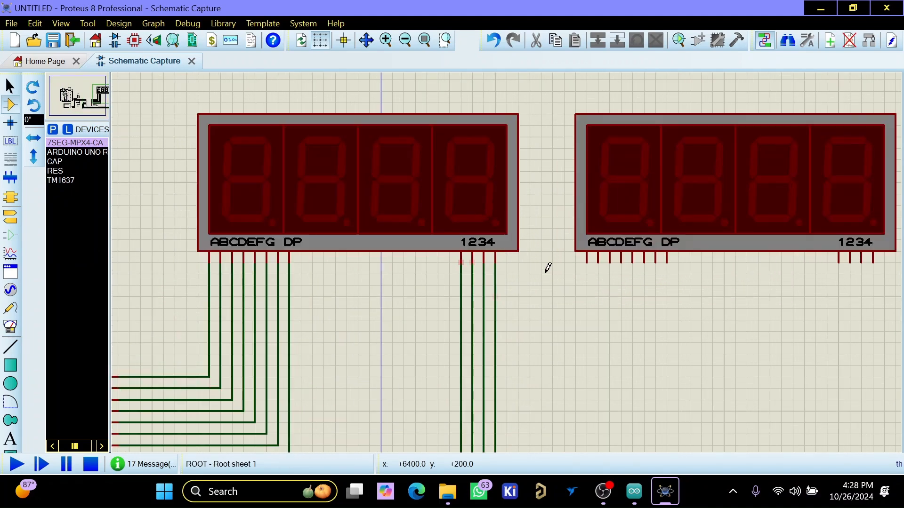
click(586, 259)
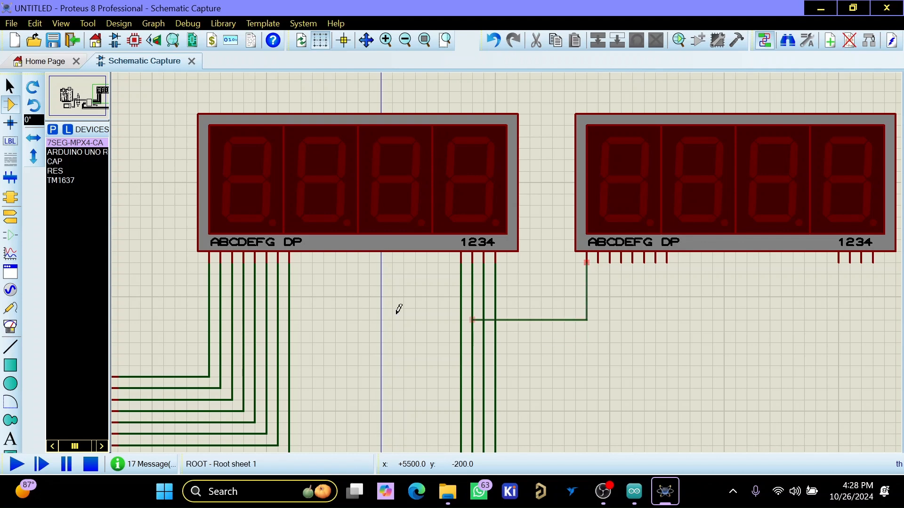
click(209, 274)
click(221, 286)
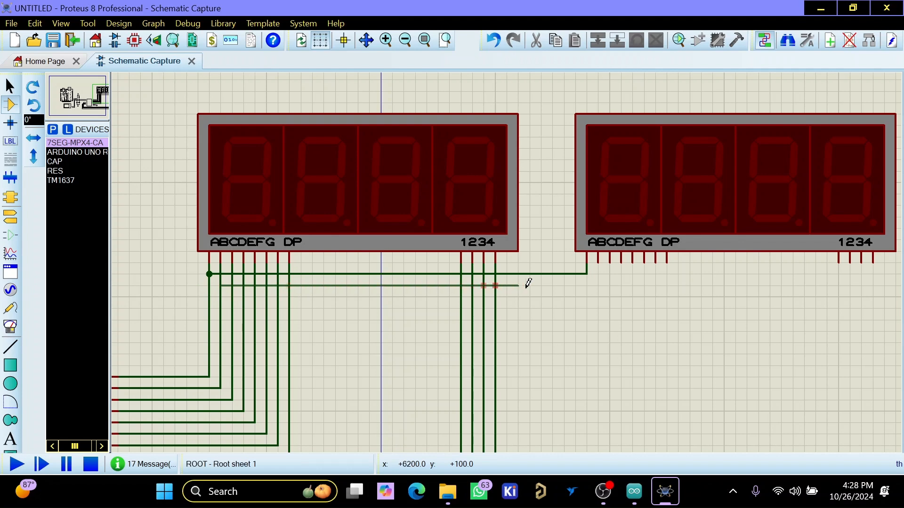
click(603, 257)
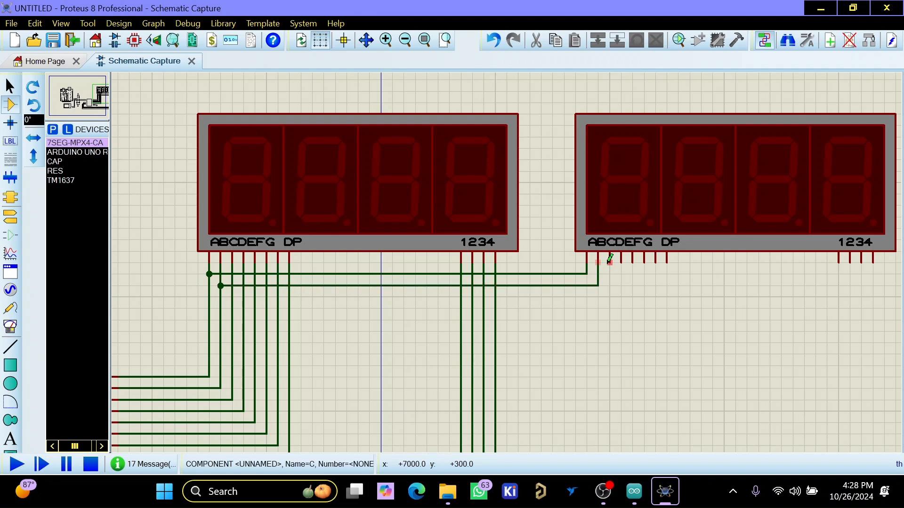
click(609, 260)
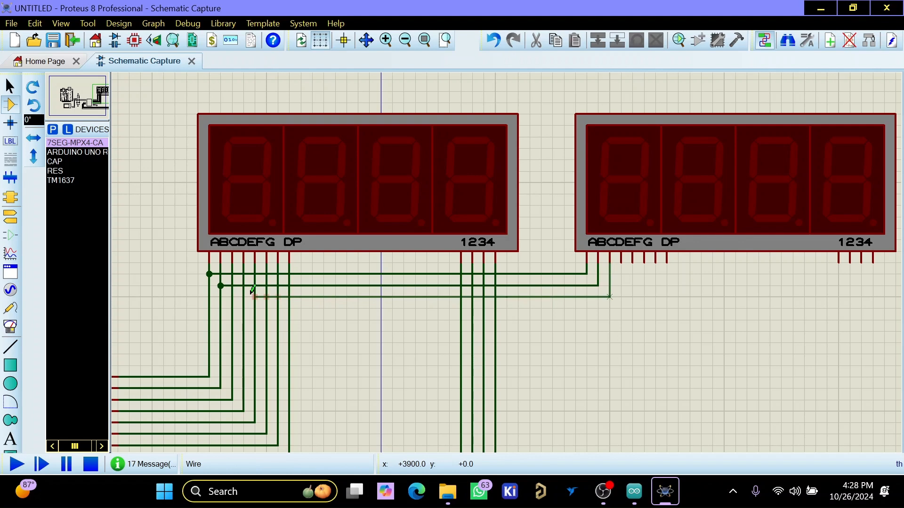
click(233, 297)
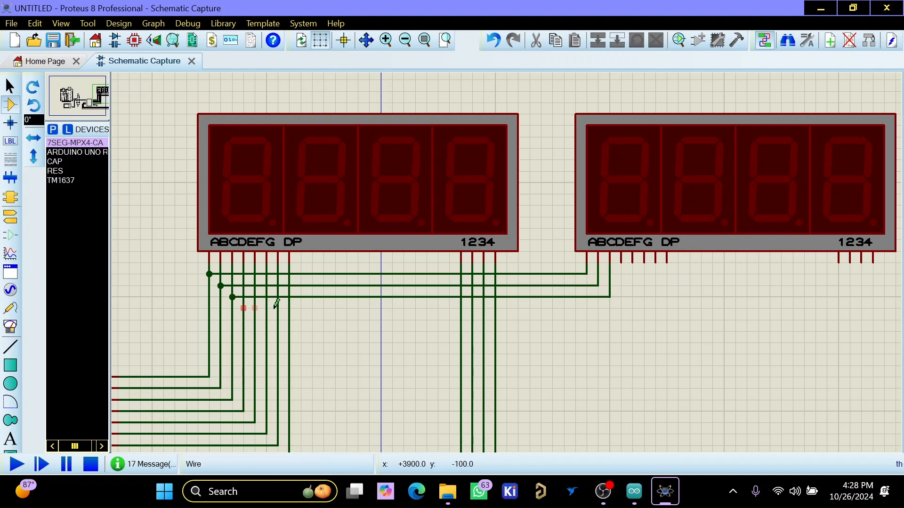
click(243, 308)
click(621, 262)
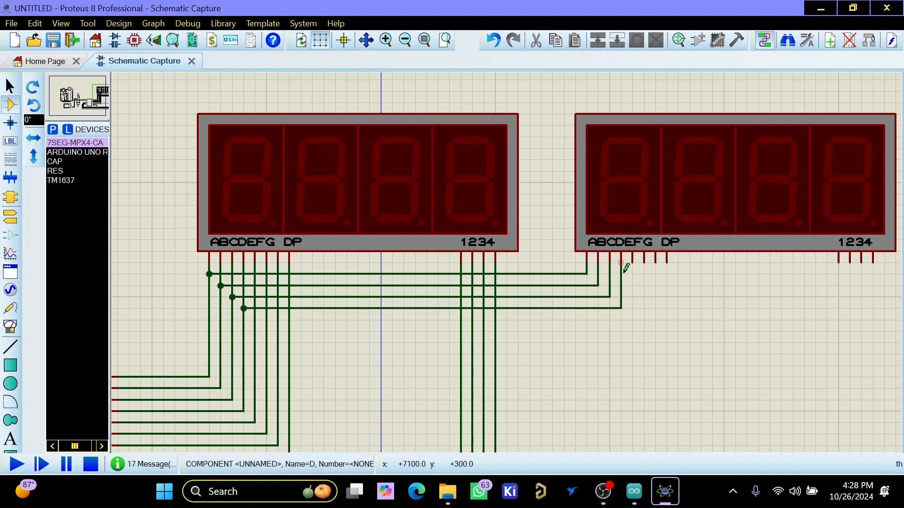
- Wire segment pins E, F, G and DP of the second display to the first display's corresponding wires
click(255, 320)
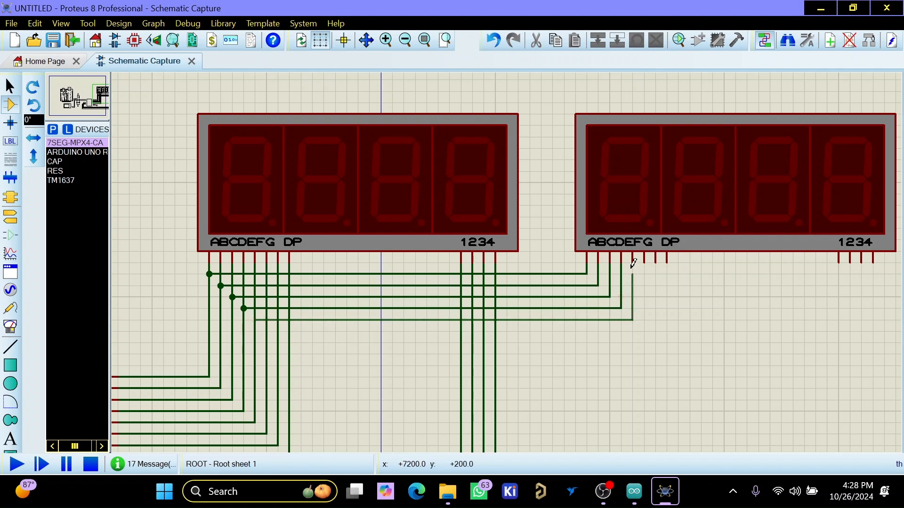
click(632, 259)
click(644, 260)
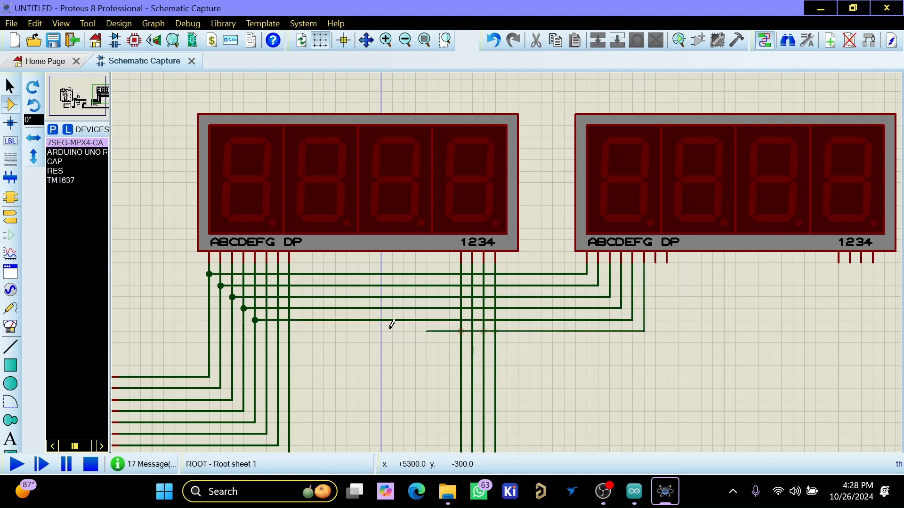
click(267, 331)
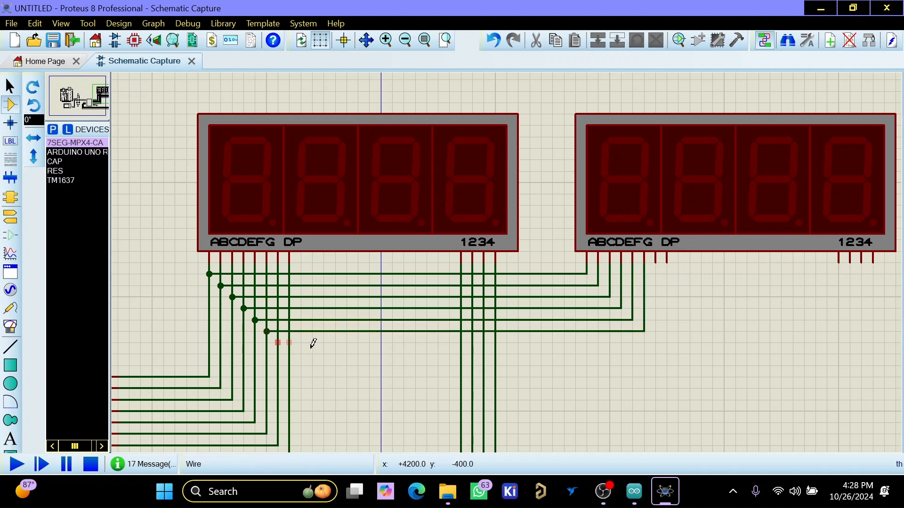
click(656, 262)
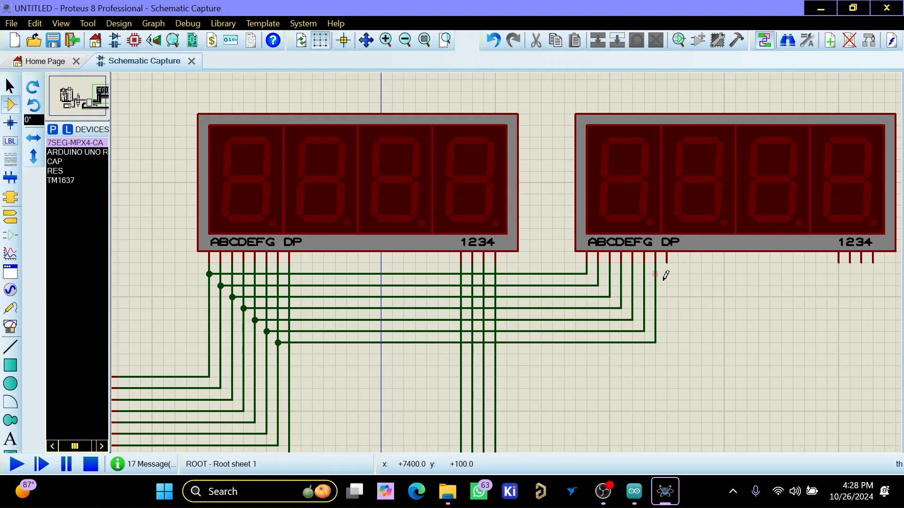
click(667, 261)
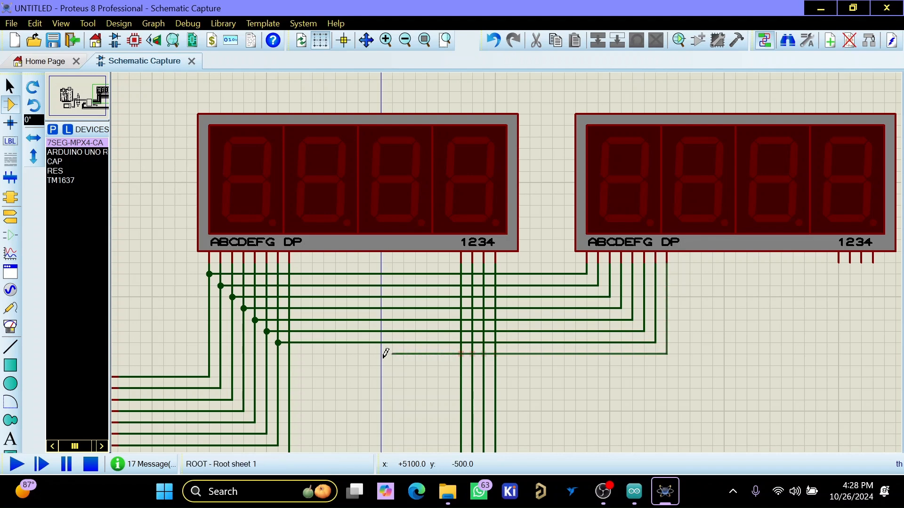
click(290, 353)
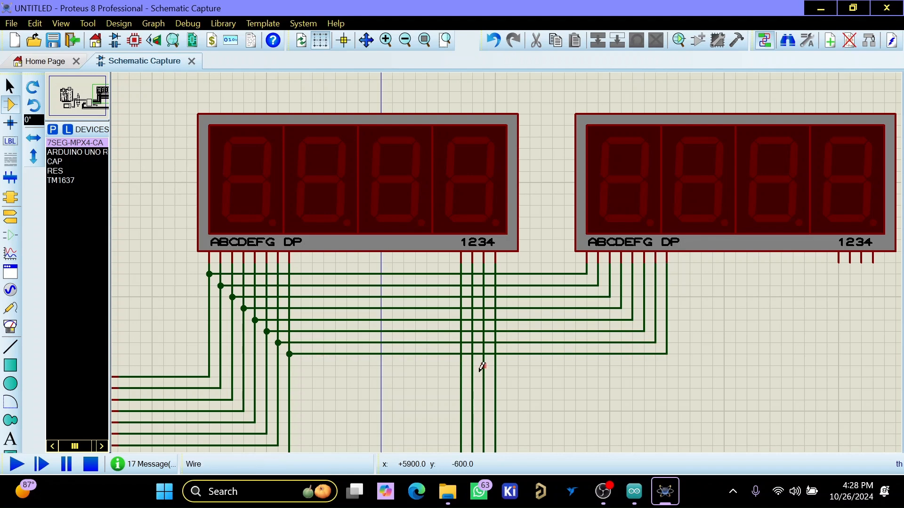
- Wire digit pins 1, 2, 3 and 4 of the second display to the first display's matching digit wires
scroll(489, 339, down, 1)
scroll(542, 338, up, 1)
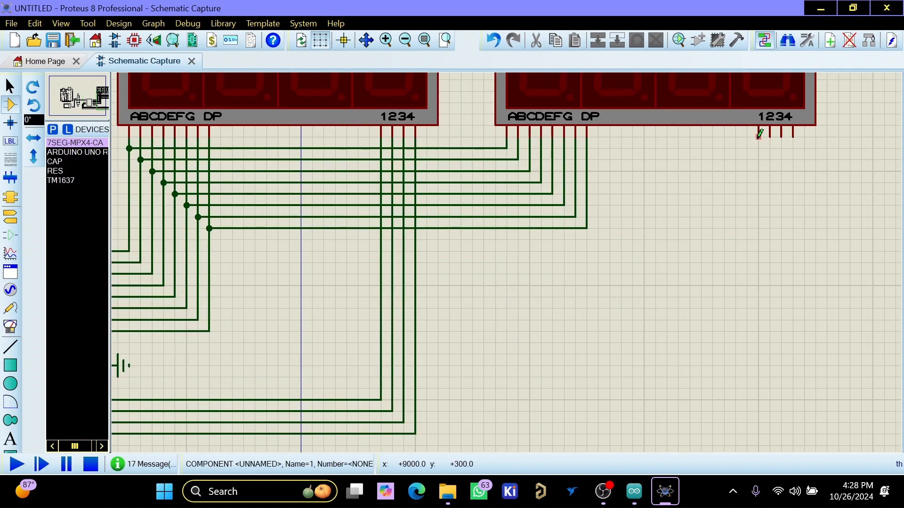
click(758, 137)
click(381, 239)
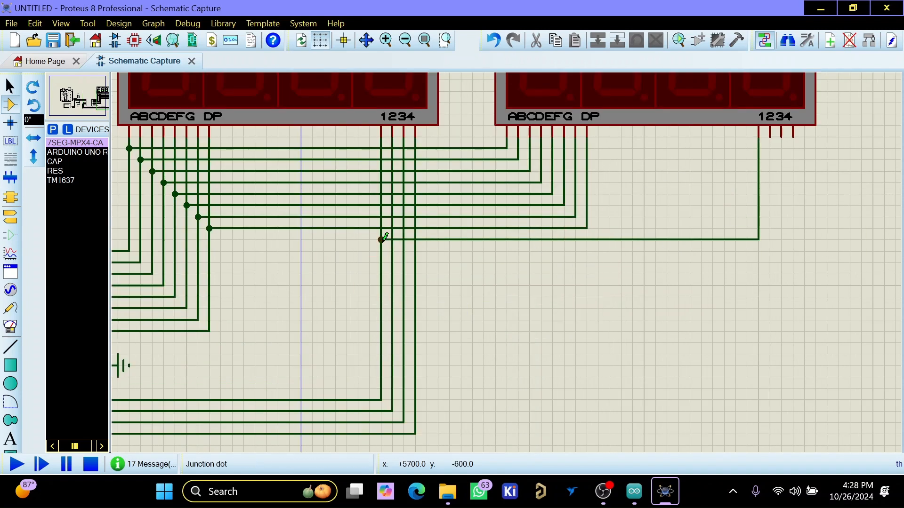
click(393, 250)
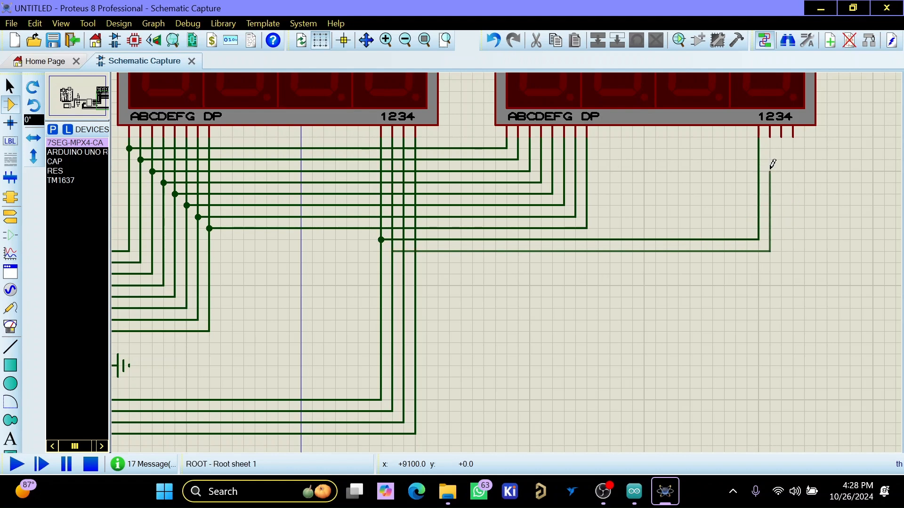
click(770, 136)
click(781, 133)
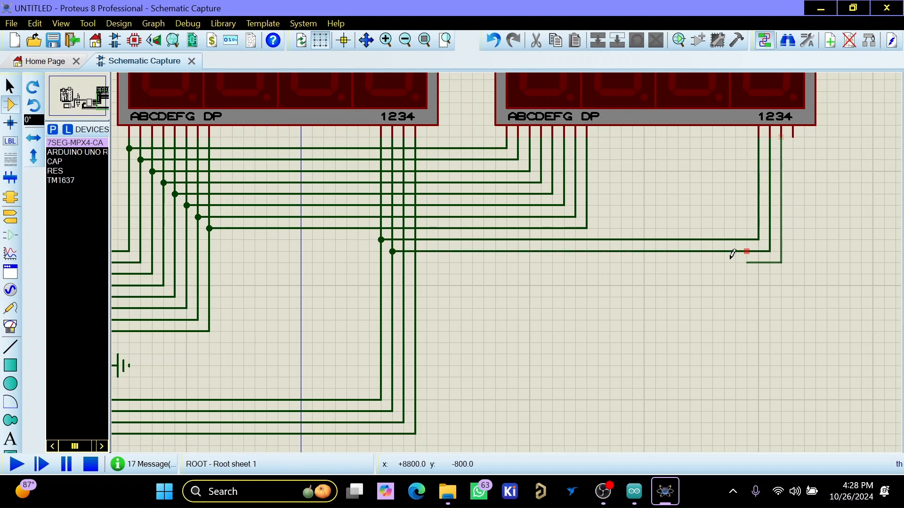
click(404, 262)
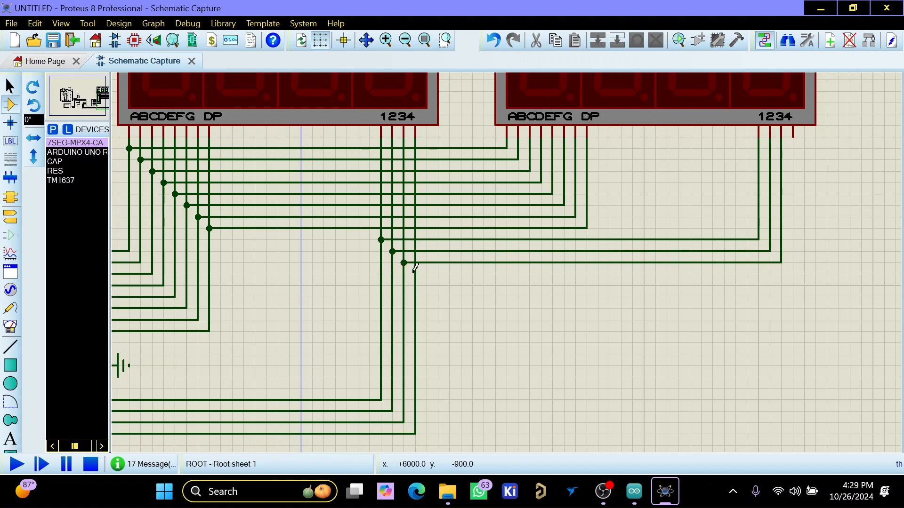
click(414, 273)
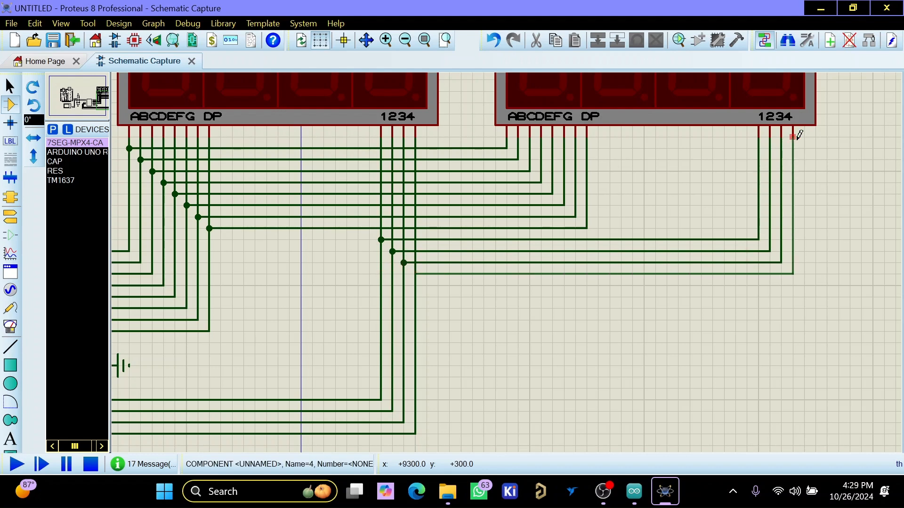
click(793, 135)
- Run the circuit simulation with both displays in view, and move the virtual terminal window off them
scroll(581, 279, down, 2)
scroll(352, 172, up, 1)
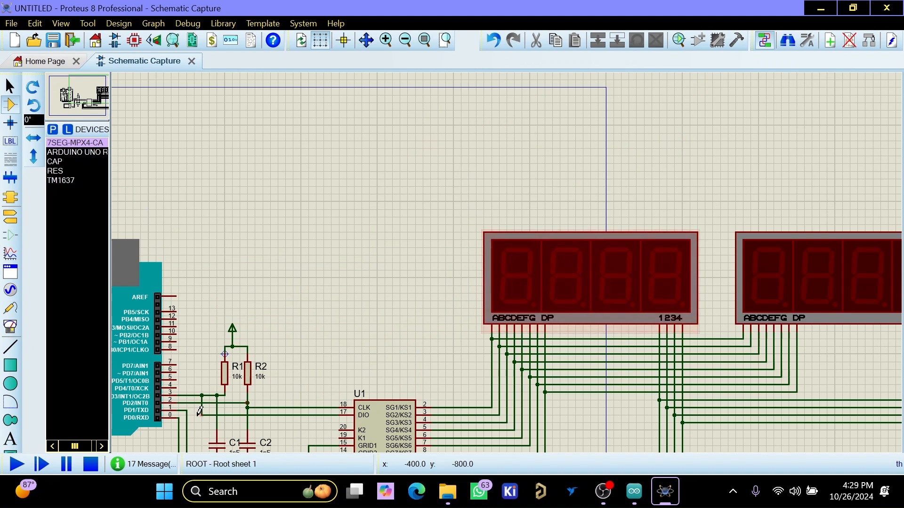
scroll(518, 283, down, 1)
scroll(581, 309, up, 1)
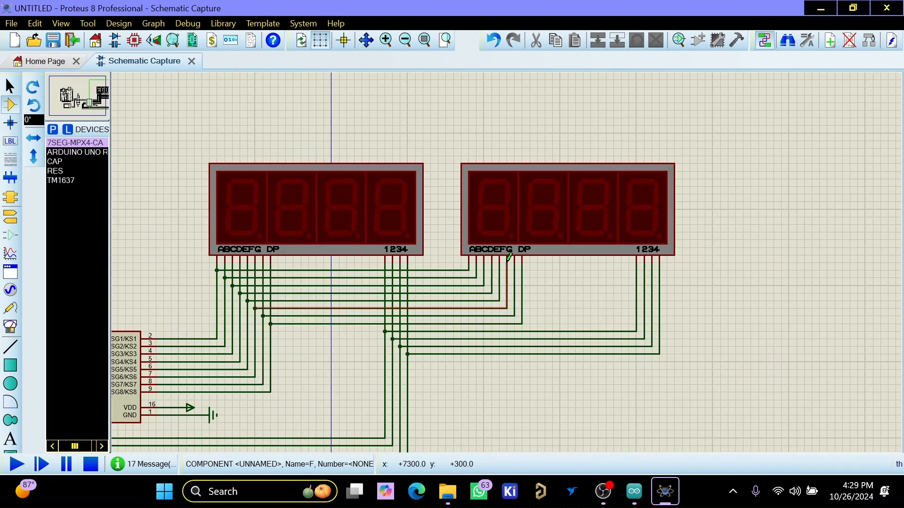
click(17, 464)
drag(132, 126, 92, 109)
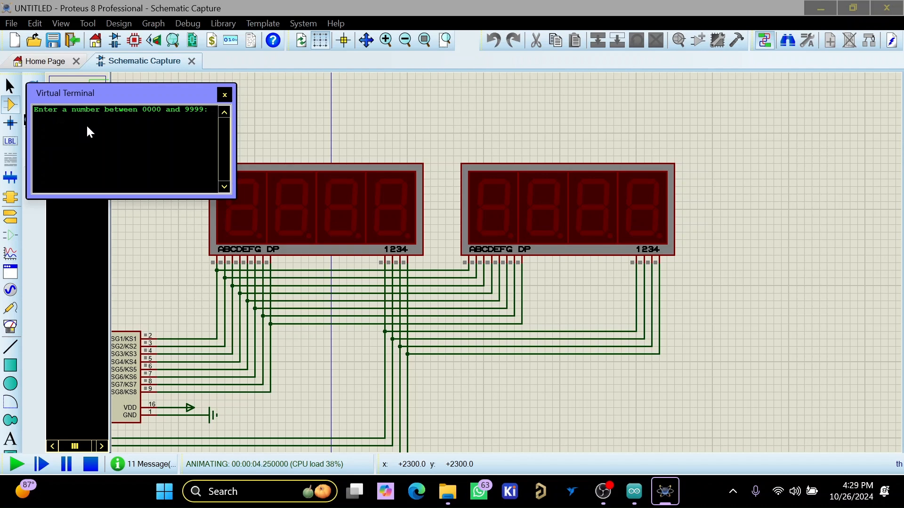
- Send an empty entry and the number 1234 through the virtual terminal to test both displays, and stop the simulation
key(Return)
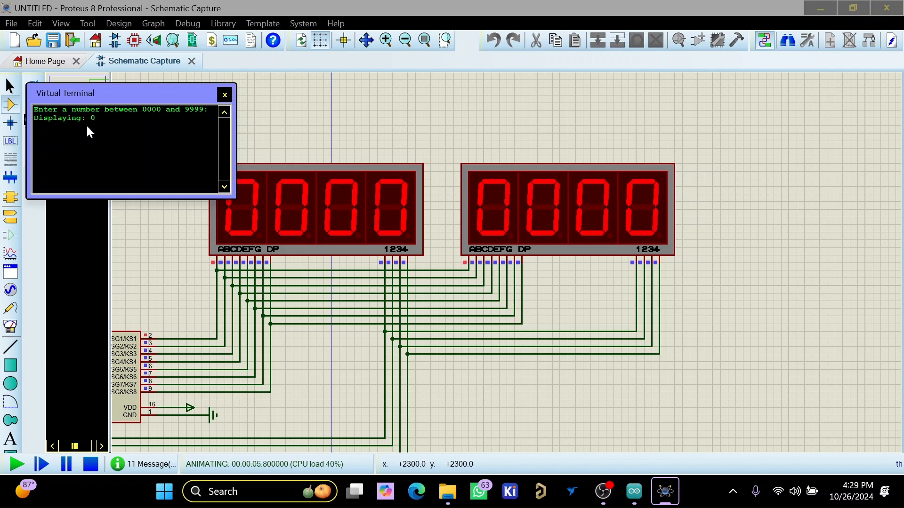
drag(87, 93, 97, 55)
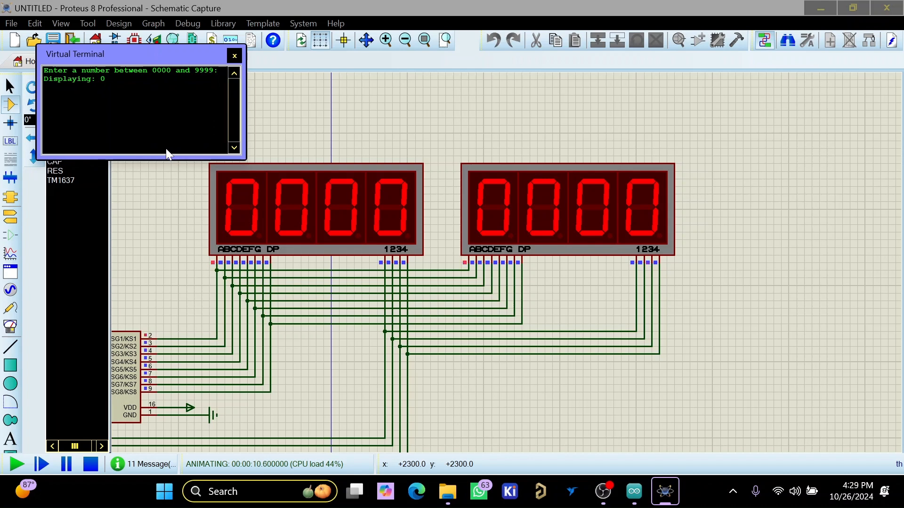
text(1234)
key(Return)
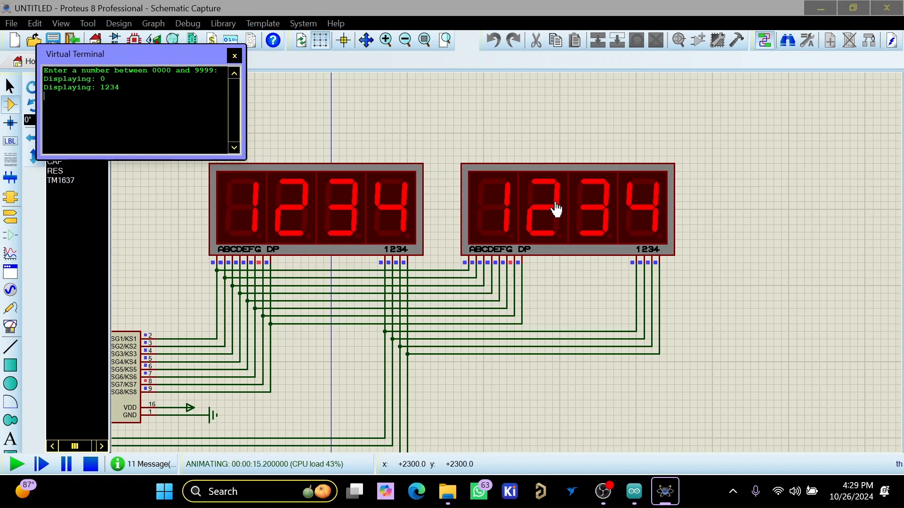
click(90, 465)
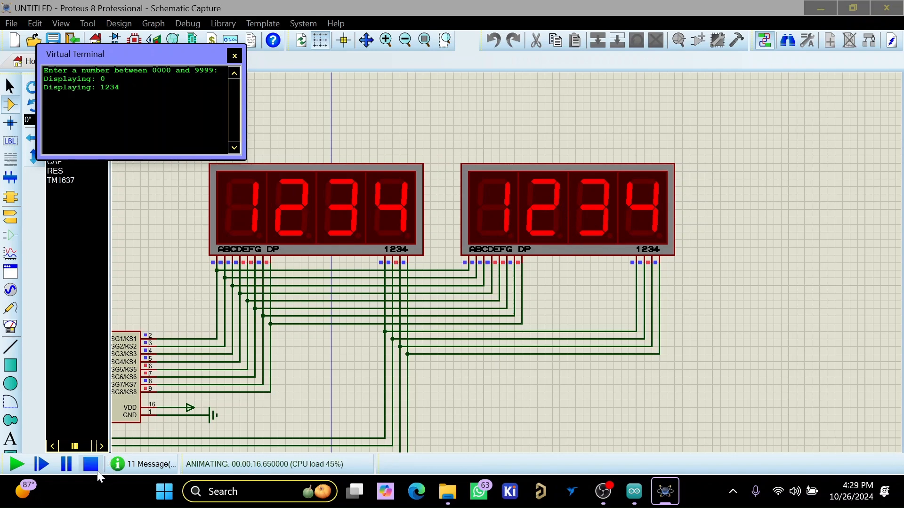
scroll(563, 269, down, 2)
scroll(272, 294, up, 3)
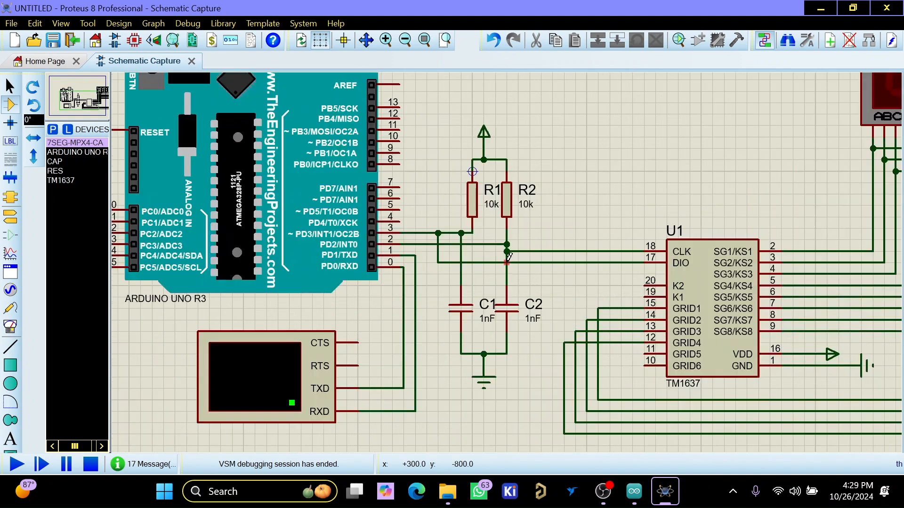